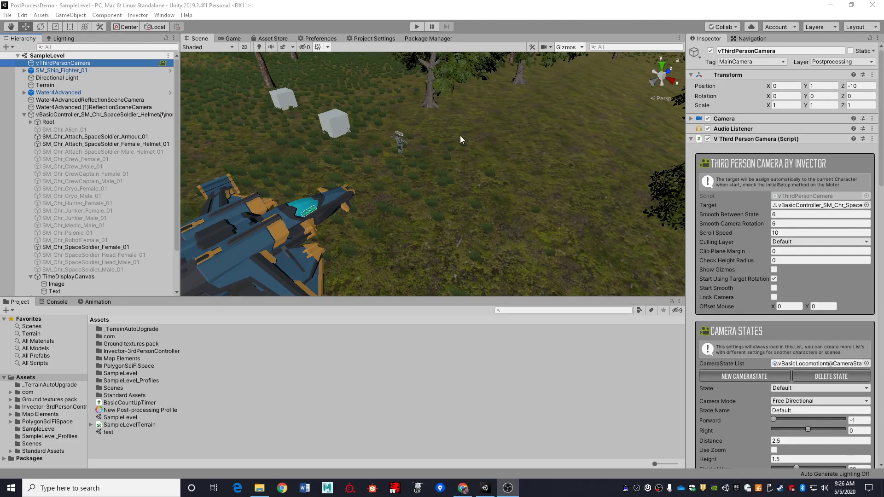
- Check the Post Processing package in the project's package list and return to the scene view
click(480, 4)
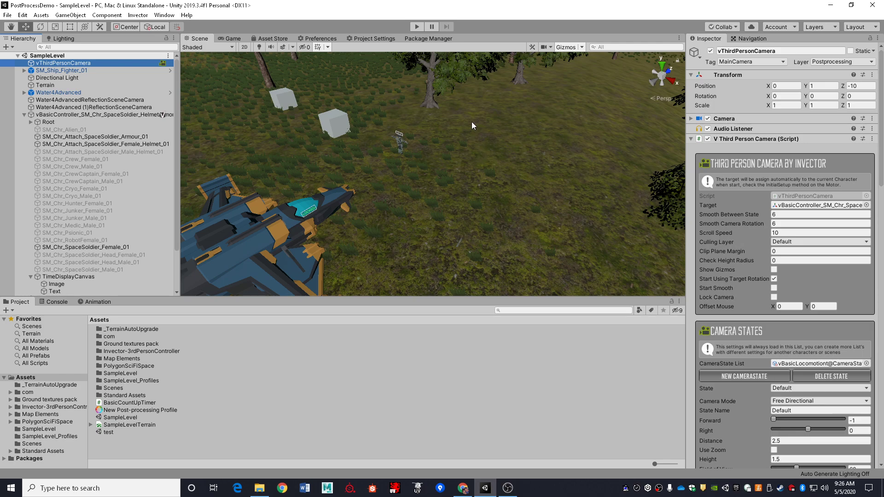
click(429, 38)
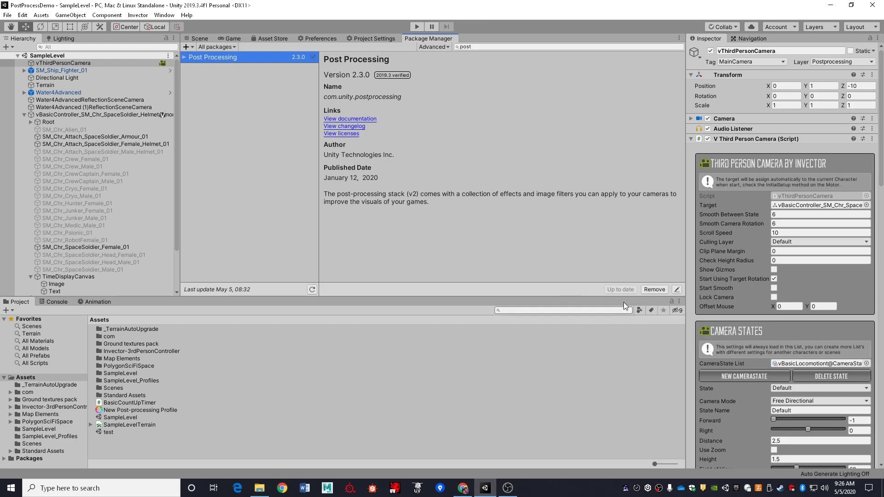
click(207, 39)
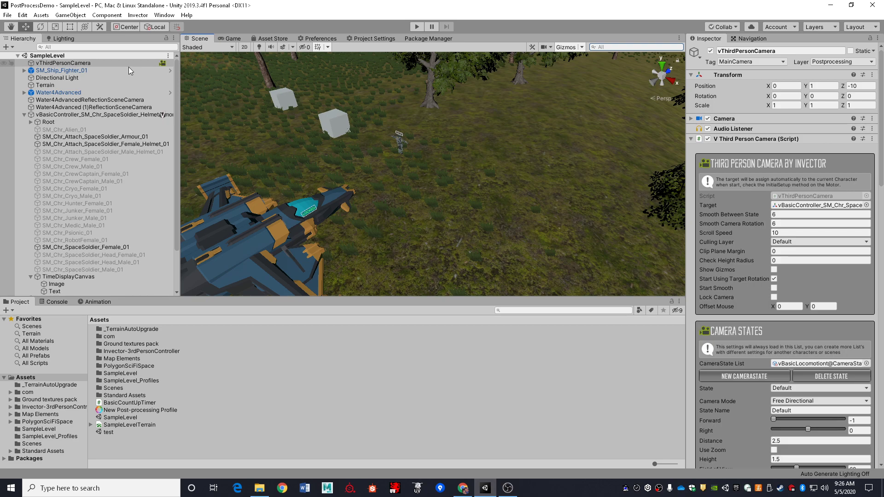
- Examine the Post-process Layer settings on vThirdPersonCamera and the project's list of layers
click(104, 61)
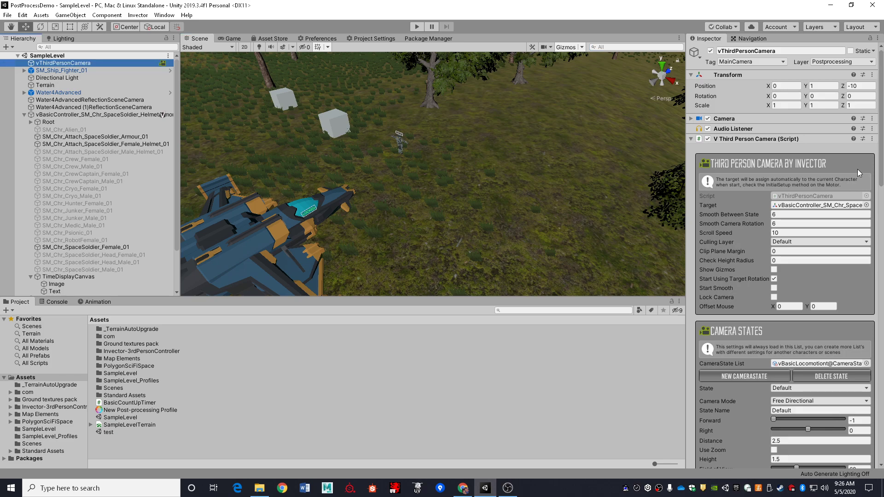
scroll(855, 170, down, 15)
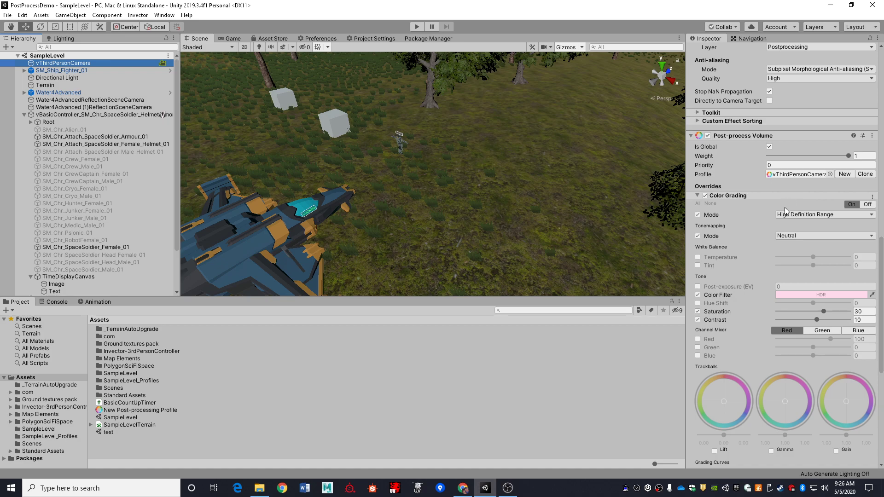
scroll(785, 207, up, 3)
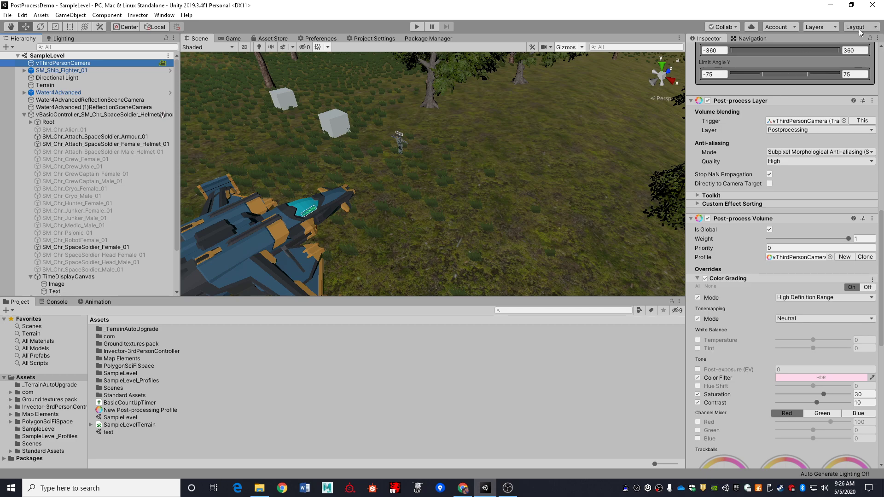
click(824, 28)
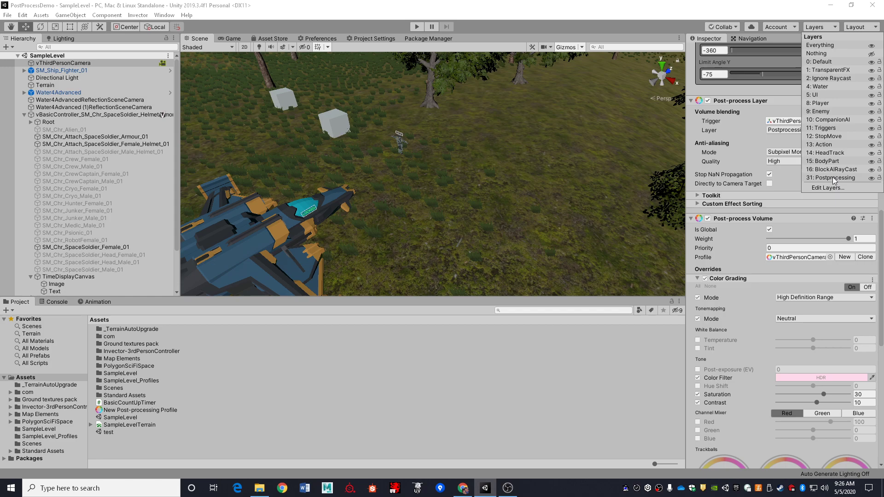
click(729, 11)
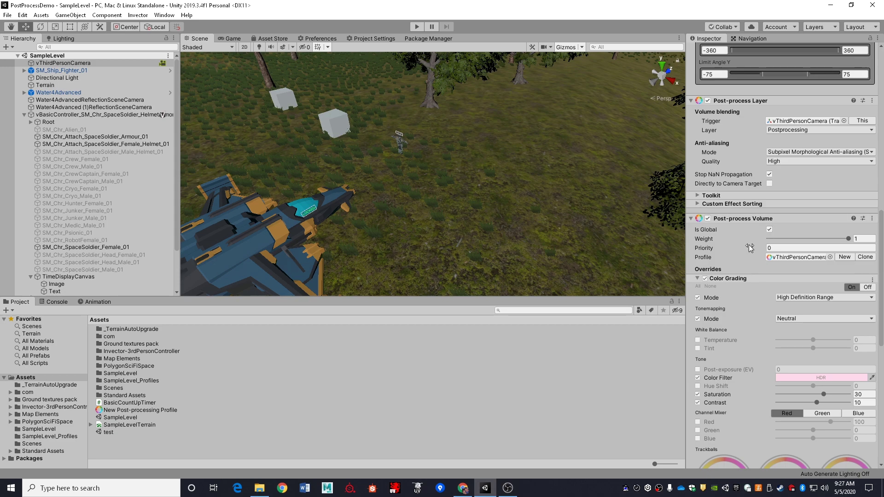
- Review the Color Grading and Bloom overrides of the camera's Post-process Volume
scroll(758, 277, down, 5)
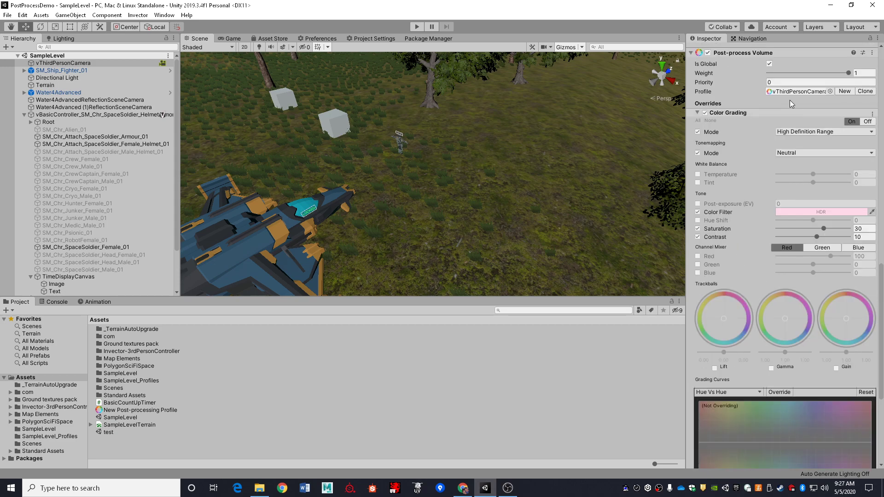
scroll(750, 189, down, 5)
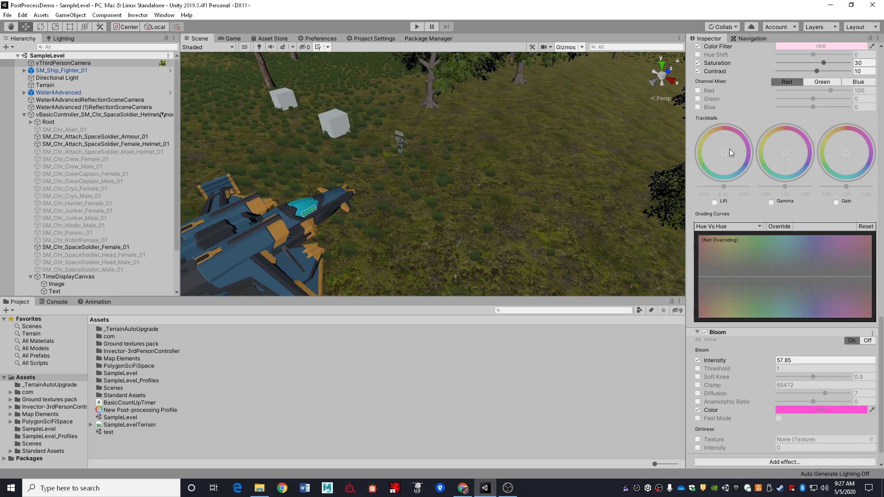
scroll(741, 209, down, 2)
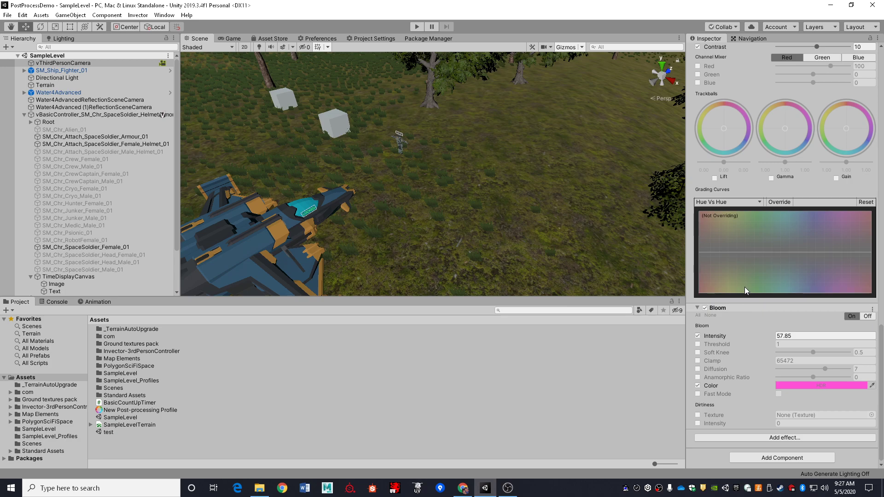
scroll(744, 287, up, 8)
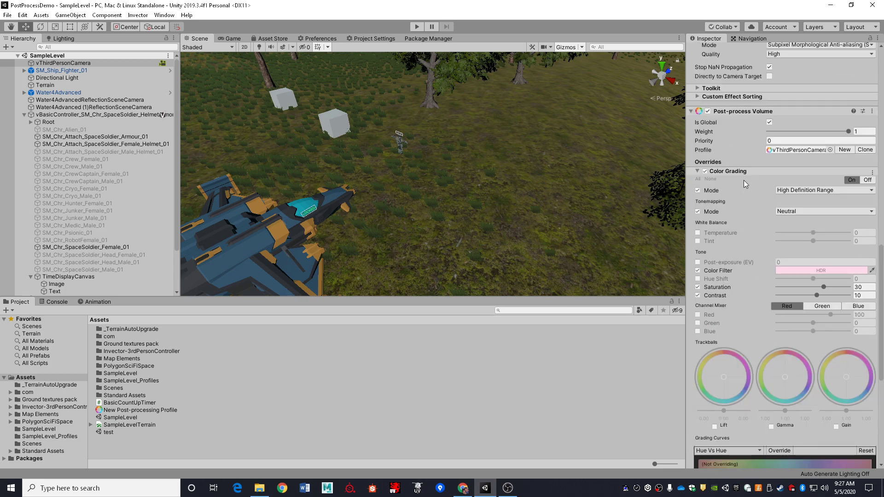
click(697, 172)
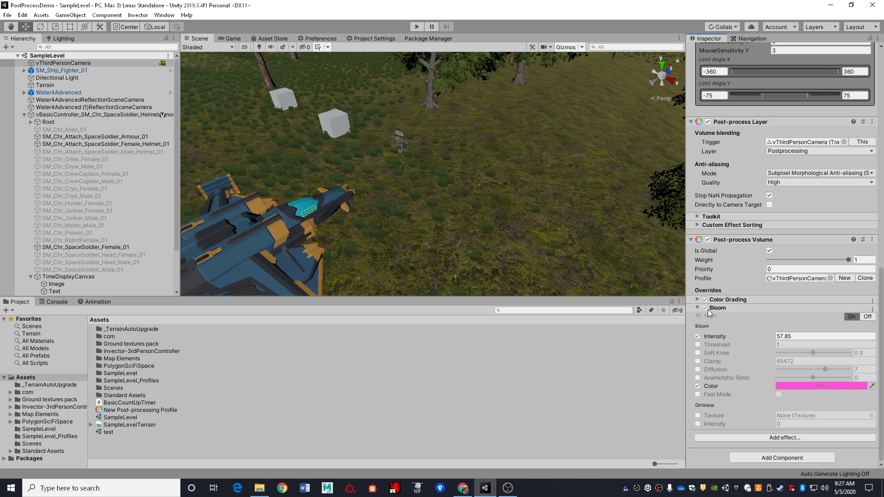
click(697, 300)
- Play-test the level by running the character up to the spaceship to see the post-processing, and stop play mode
click(416, 26)
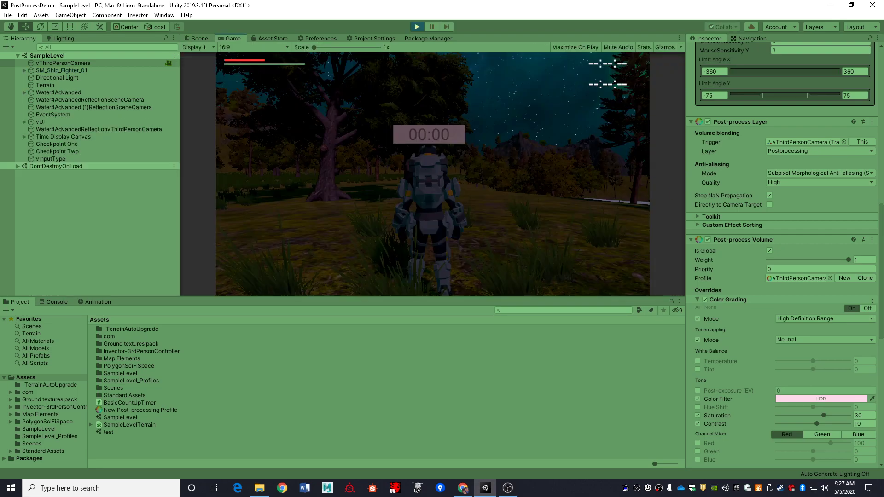
key(w)
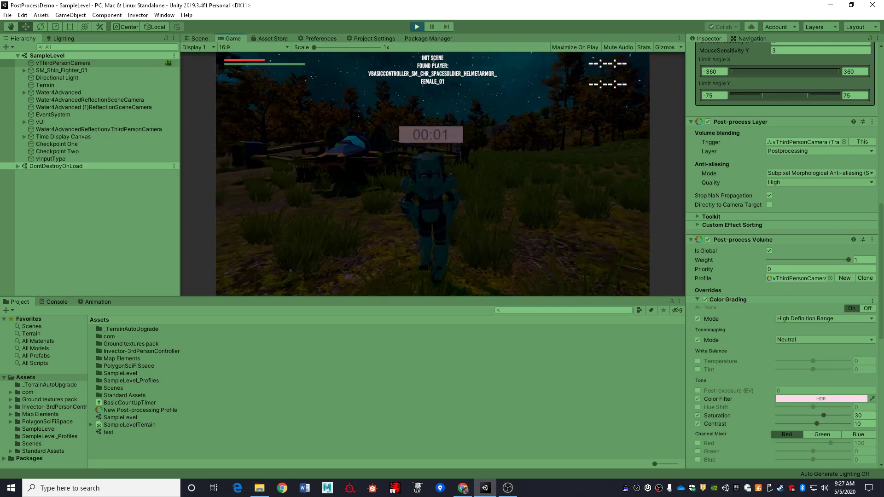
key(w)
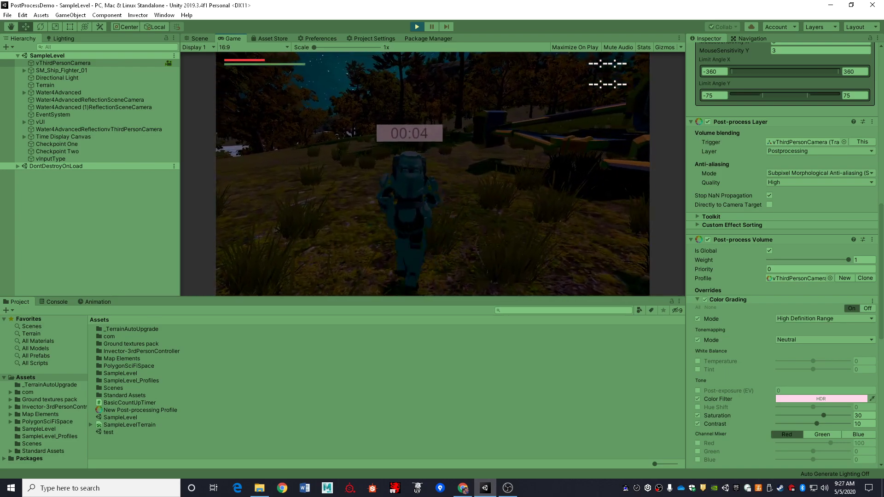
key(w)
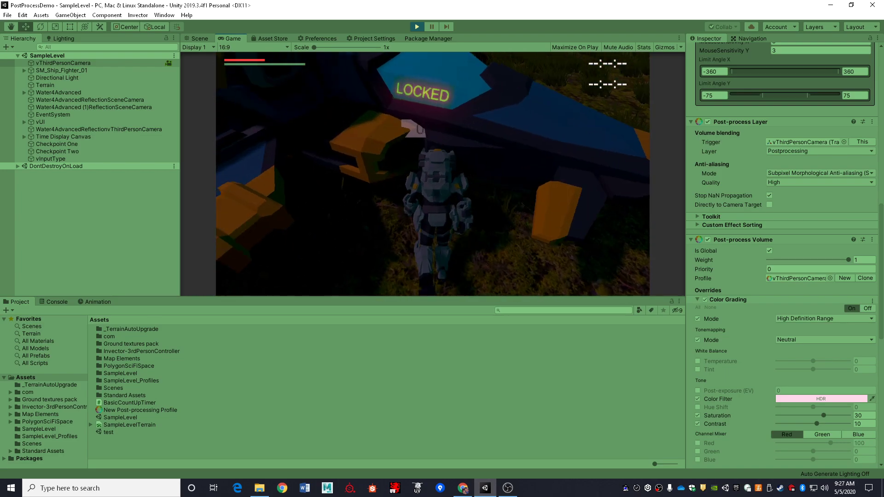
key(w)
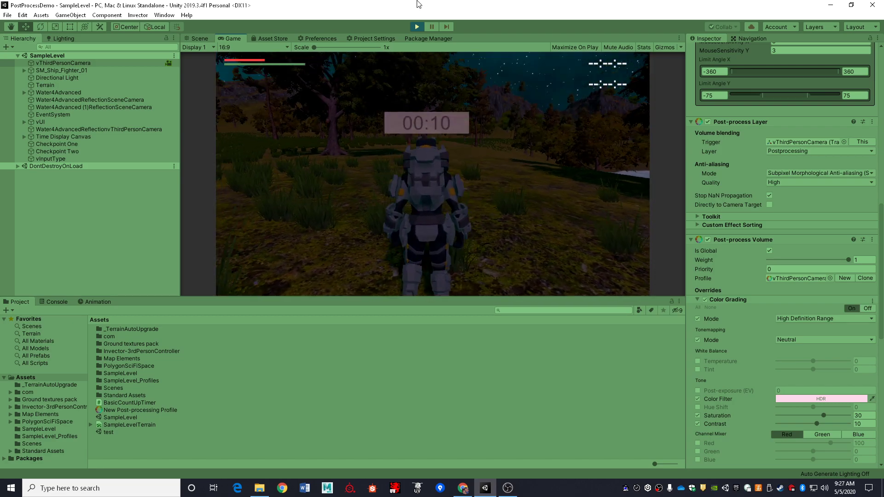
click(420, 27)
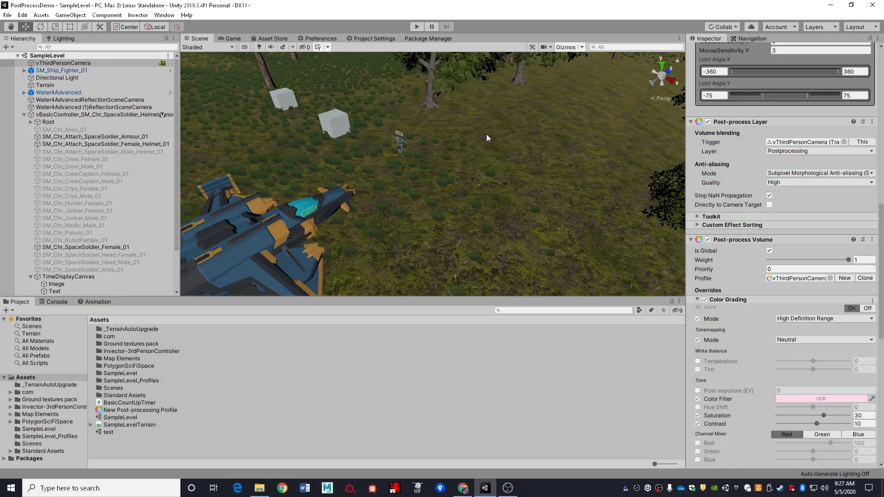
- Collapse the vBasicController space soldier's hierarchy and move the character from beside the ship to the lake shore
right_drag(434, 56, 121, 154)
key(w)
click(131, 112)
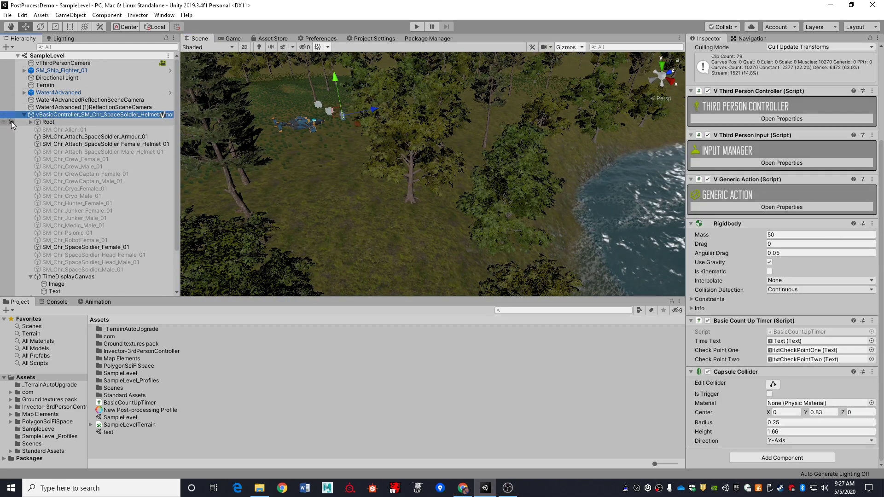
click(25, 115)
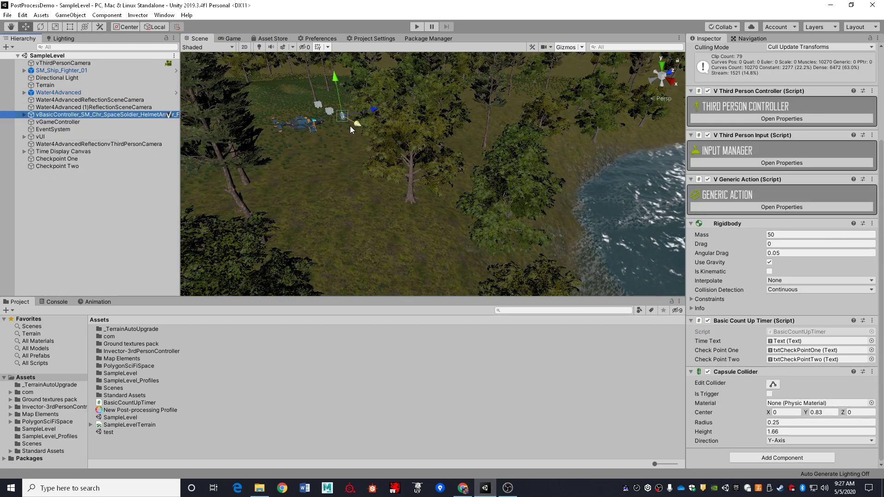
right_drag(390, 139, 390, 139)
drag(389, 139, 580, 176)
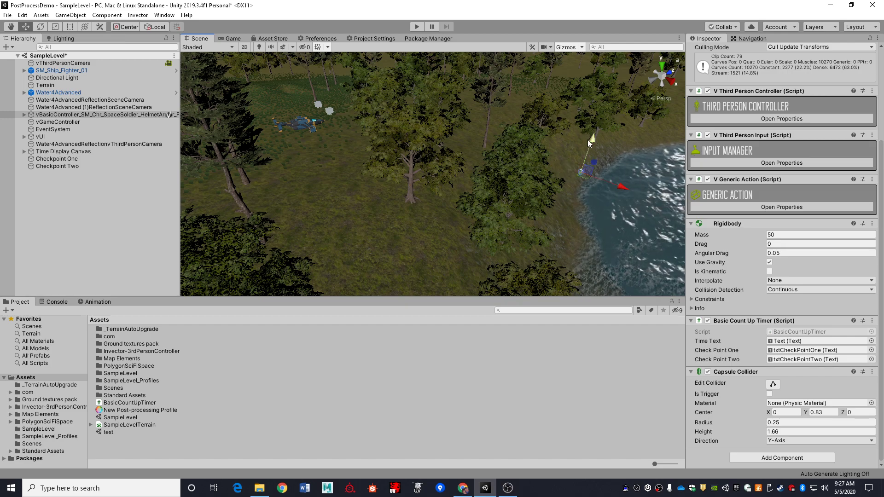
- Play-test the level from the lake shore to see the water's post-processing effect, and stop play mode
click(416, 27)
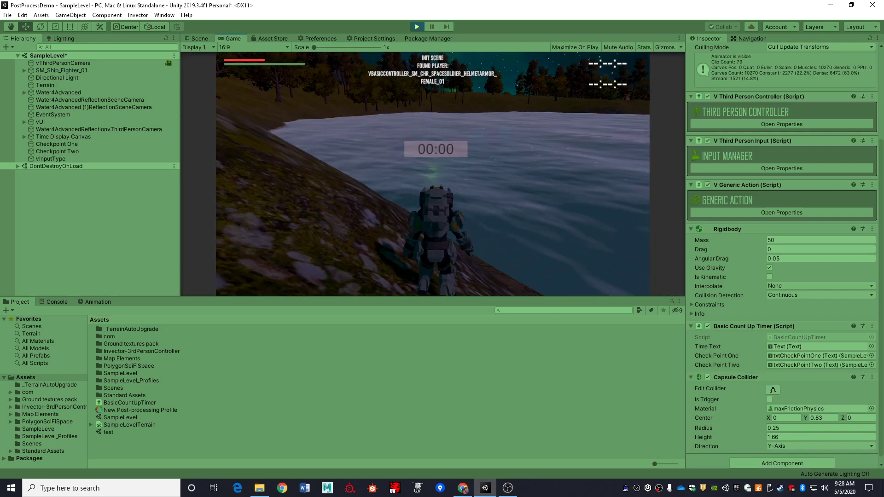
key(w)
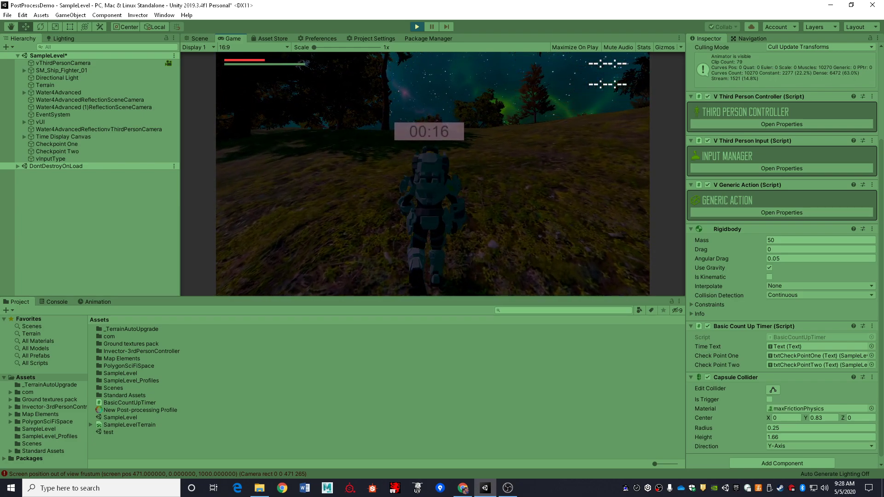
click(417, 26)
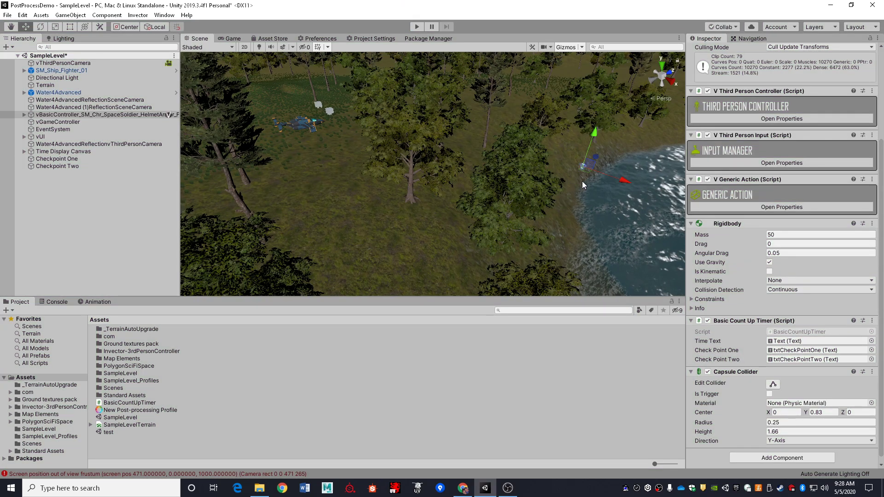
- Move the space soldier character from the lake shore back beside the spaceship and frame it in the scene
right_drag(582, 181, 547, 170)
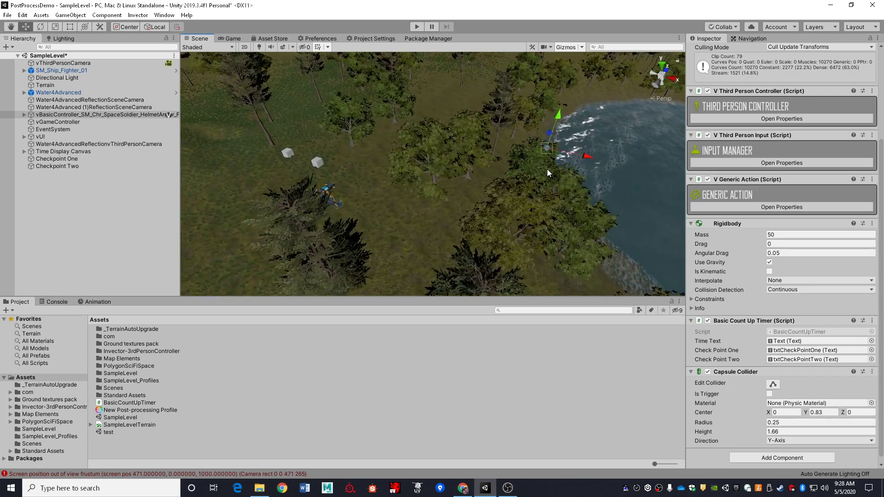
drag(547, 151, 361, 174)
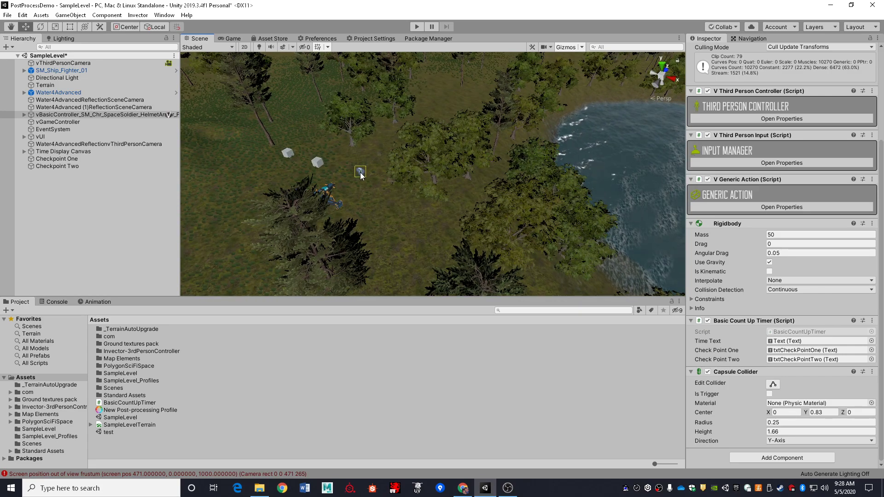
drag(354, 143, 351, 140)
key(f)
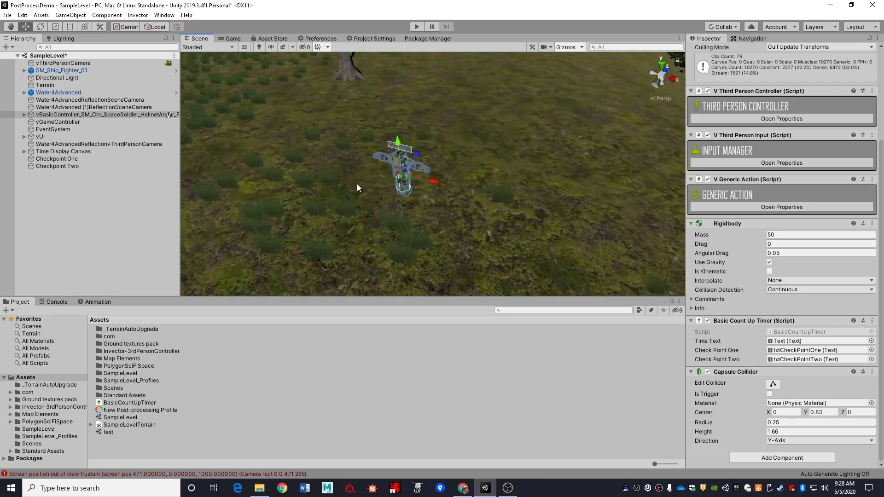
- Nudge the space soldier character vertically to fine-tune its height above the terrain near the spaceship
alt+drag(358, 188, 317, 214)
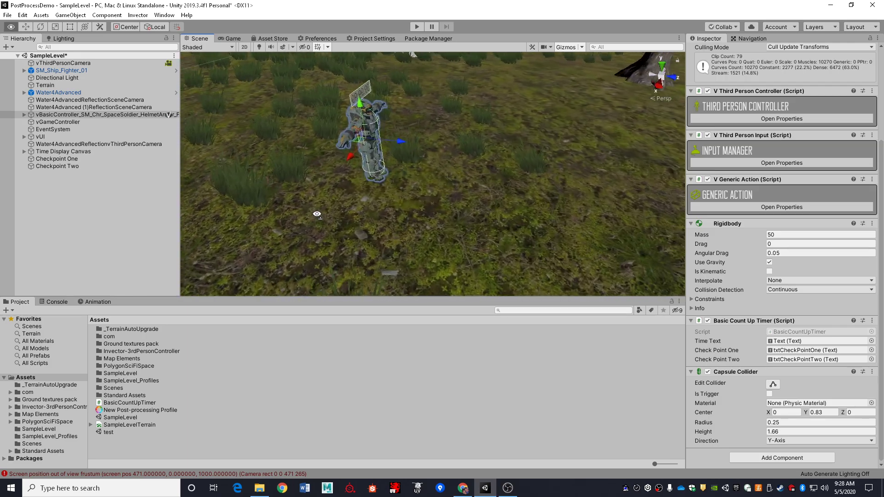
key(w)
right_drag(317, 214, 319, 78)
key(s)
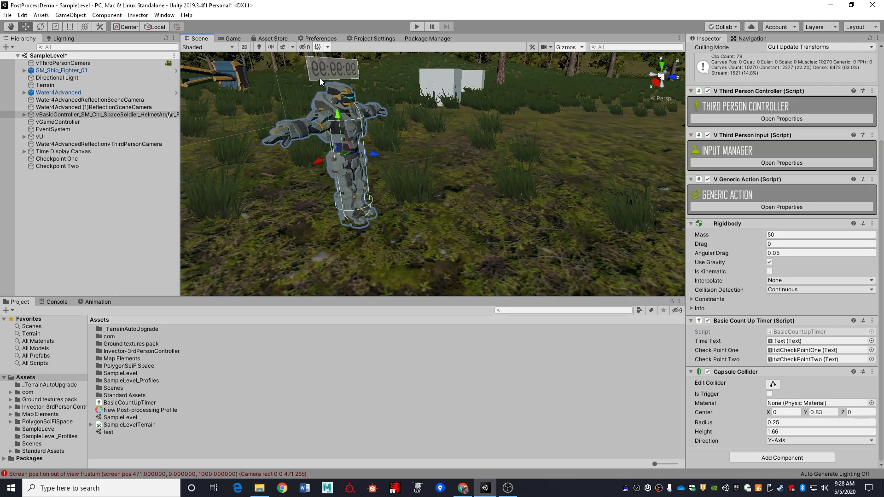
drag(337, 112, 336, 111)
key(a)
right_drag(335, 110, 542, 181)
key(s)
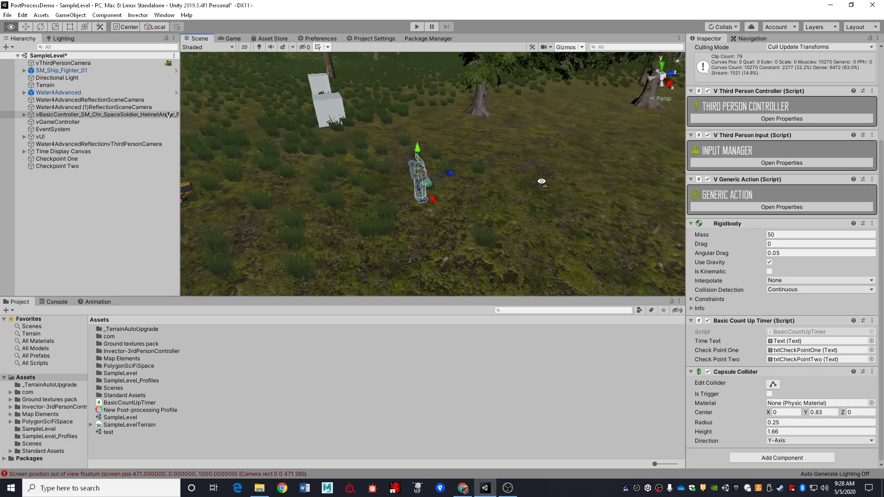
alt+drag(541, 182, 588, 188)
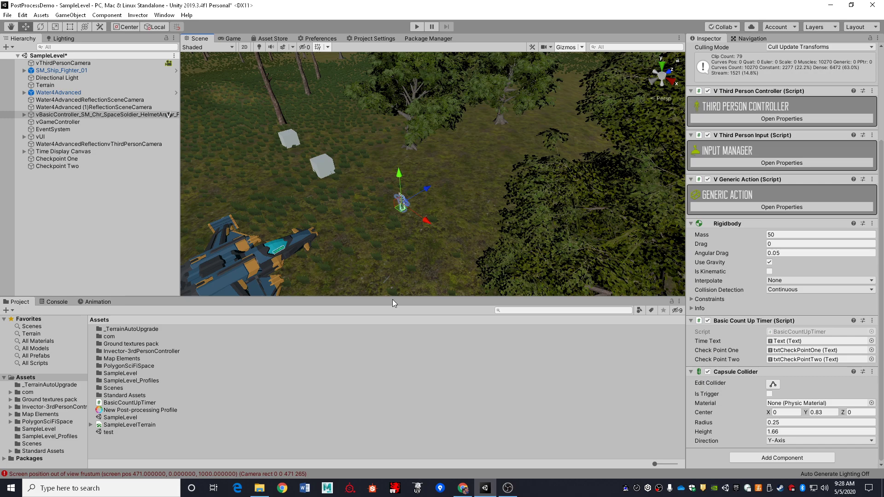
- Open WaterProfile in the SampleLevel_Profiles folder and examine its Color Grading and Depth Of Field overrides
double_click(157, 381)
click(122, 346)
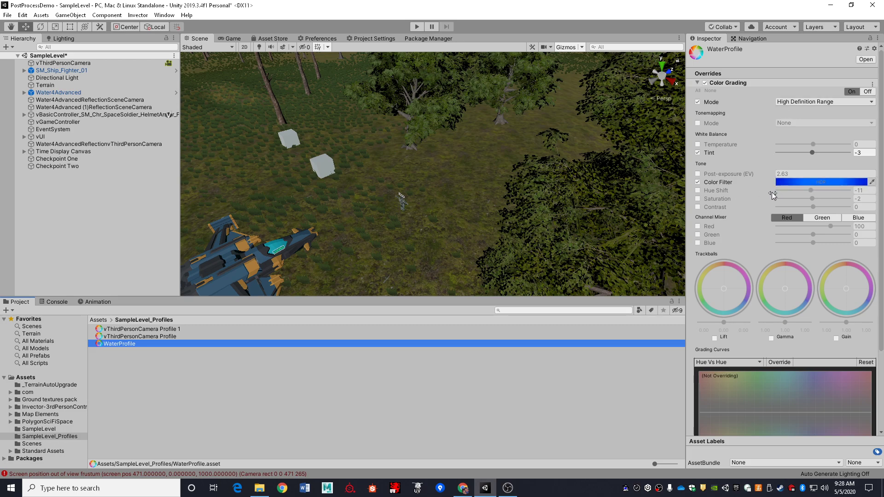
scroll(760, 205, down, 4)
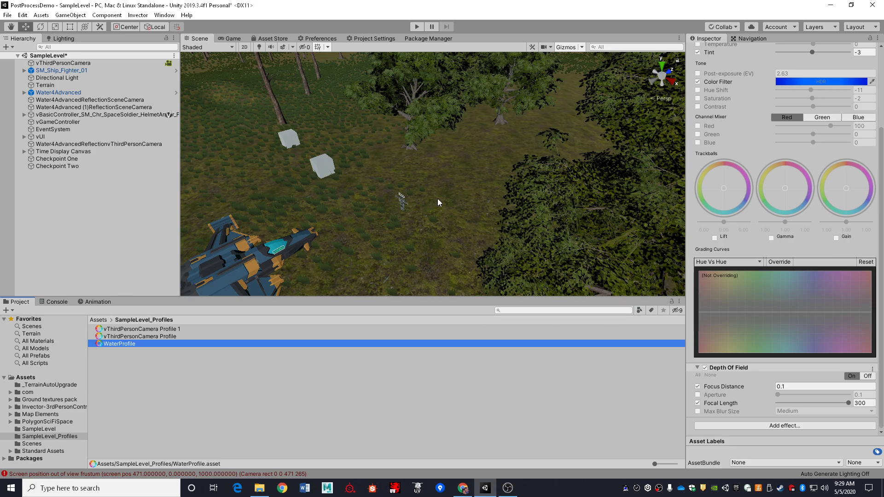
alt+drag(567, 166, 564, 174)
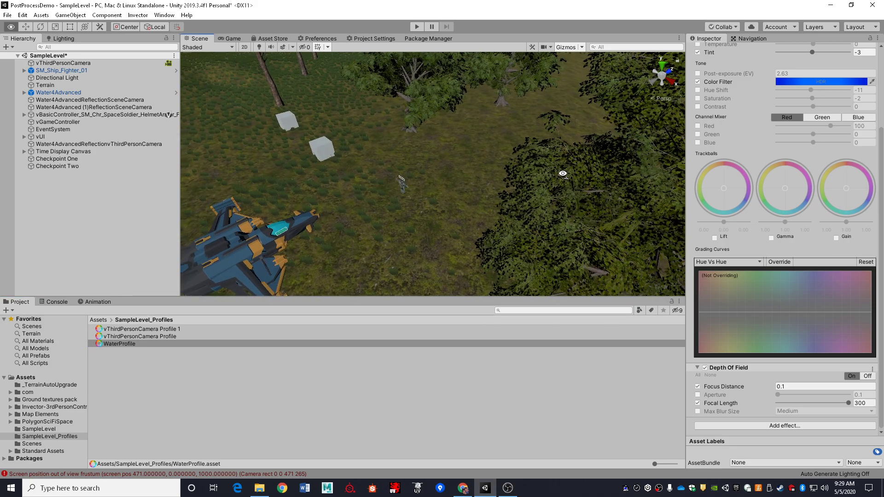
- Create an empty game object and place it on the grassy clearing beyond the space soldier, at about X 428.57, Y 103.75, Z 502.43
right_drag(563, 173, 652, 164)
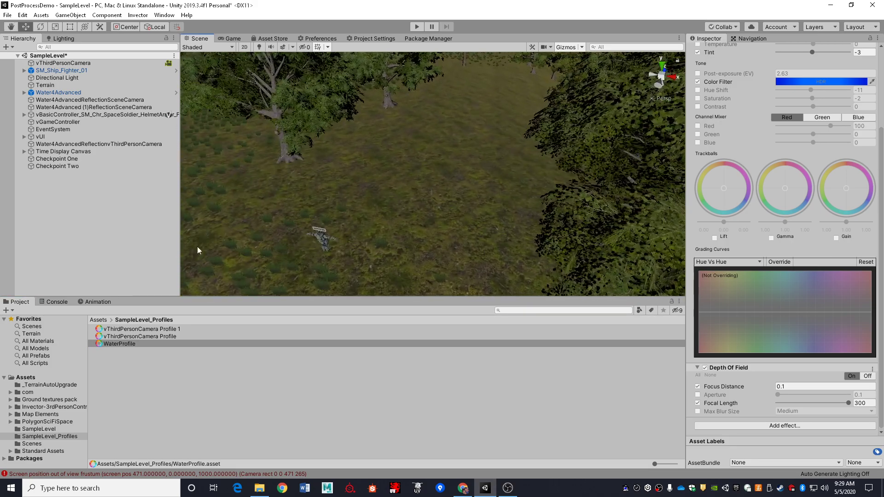
click(98, 257)
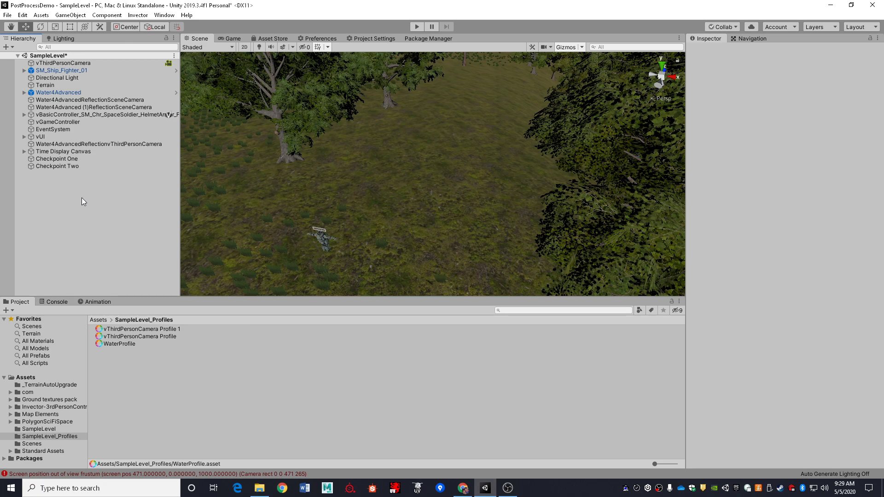
key(ctrl+shift+n)
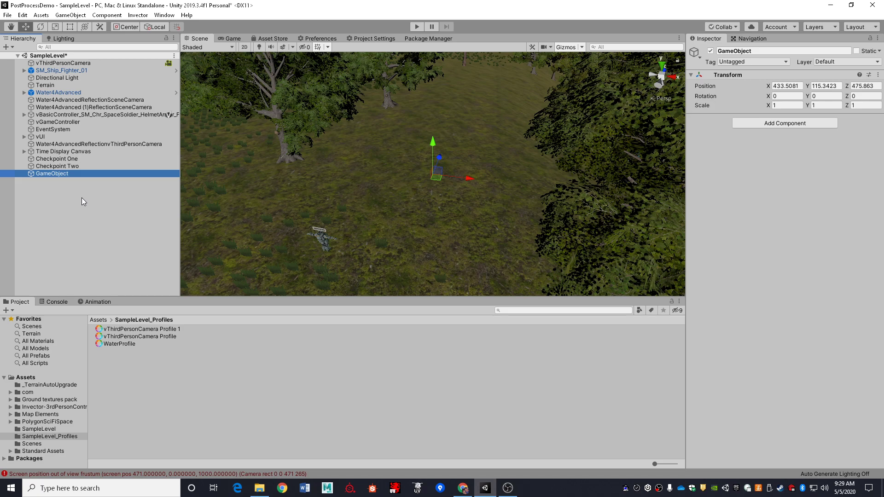
drag(436, 179, 438, 133)
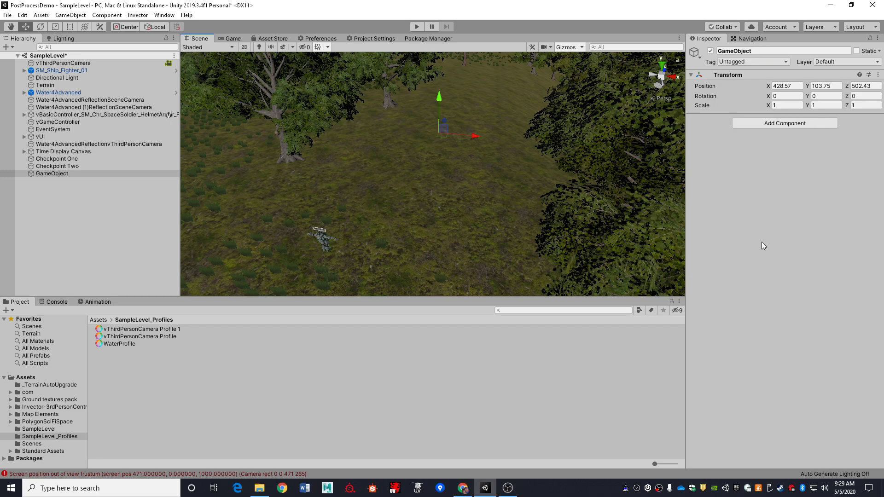
- Add a Post-process Volume component to the new game object
click(792, 123)
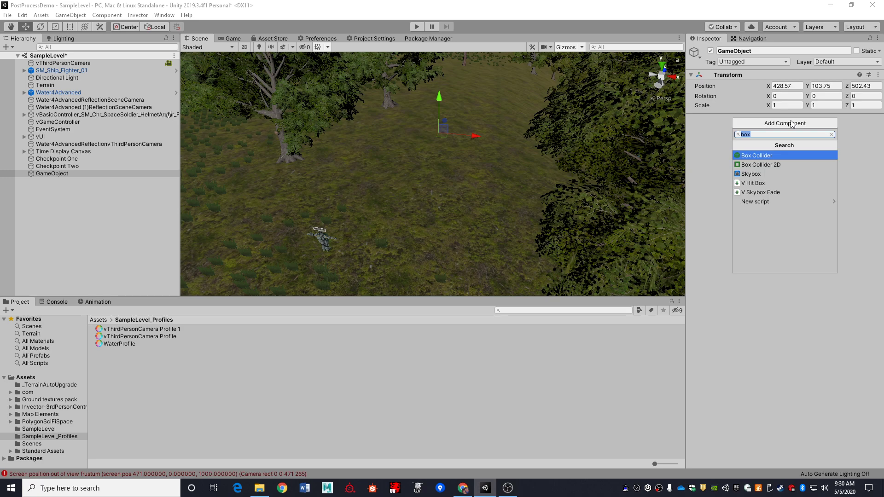
text(post)
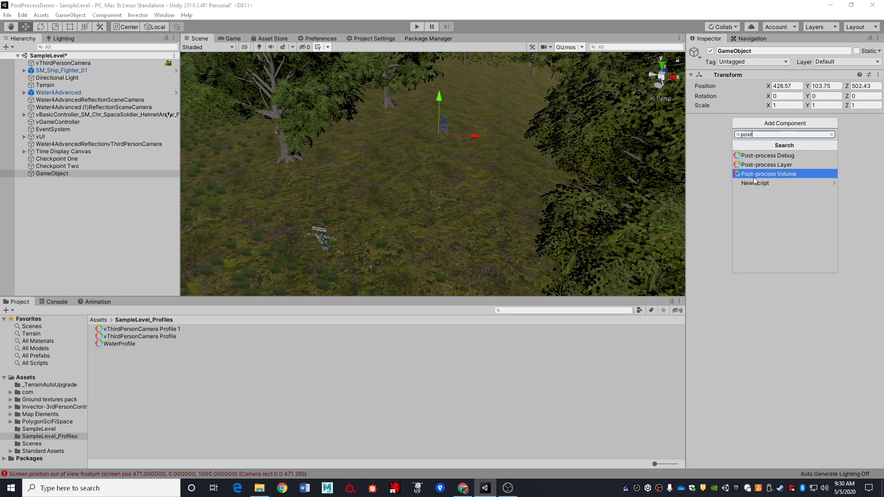
click(767, 175)
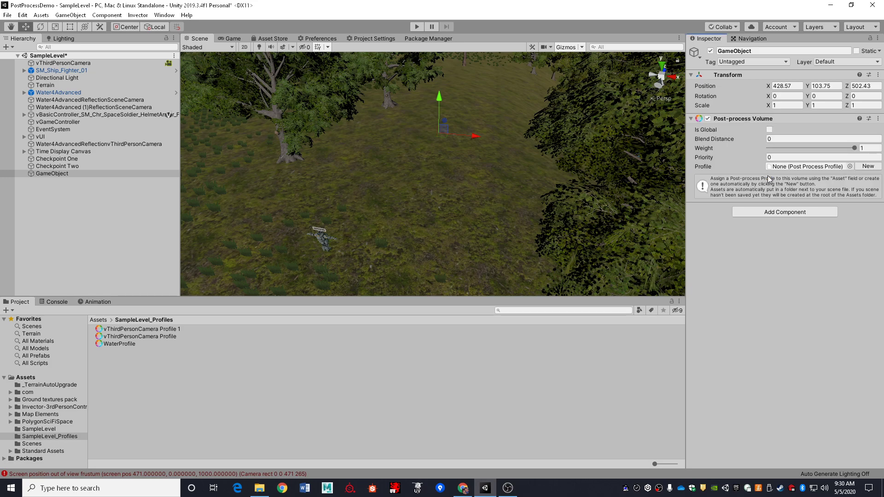
- Add a Box Collider to the same game object and make it a trigger
click(780, 213)
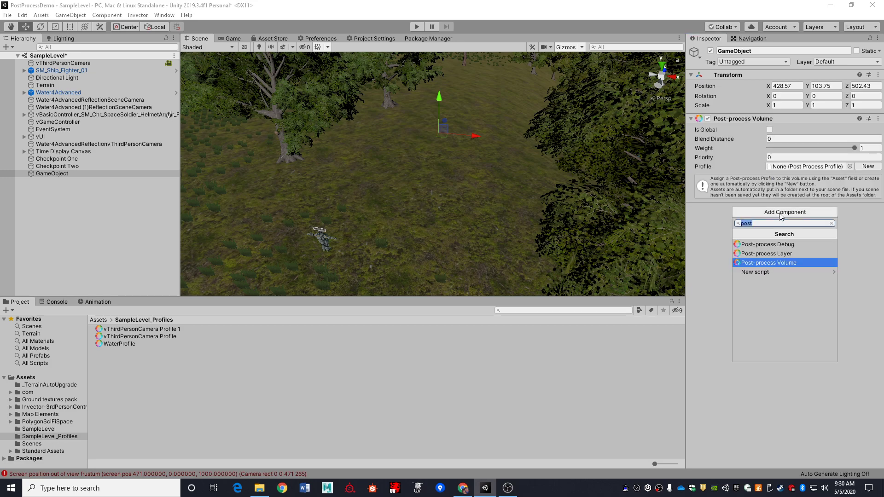
text(box)
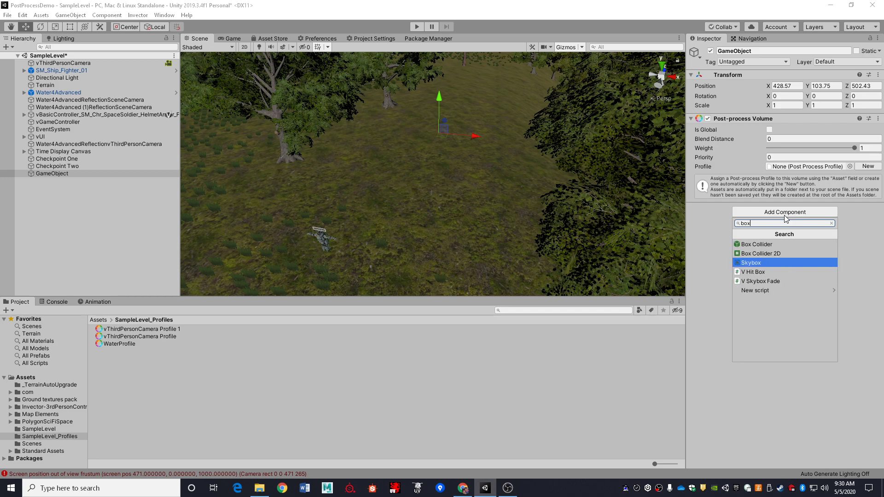
click(770, 244)
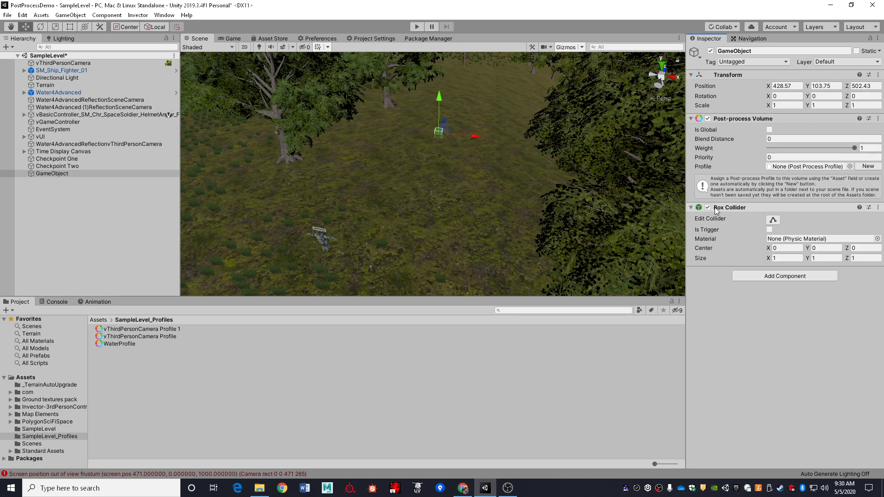
click(770, 229)
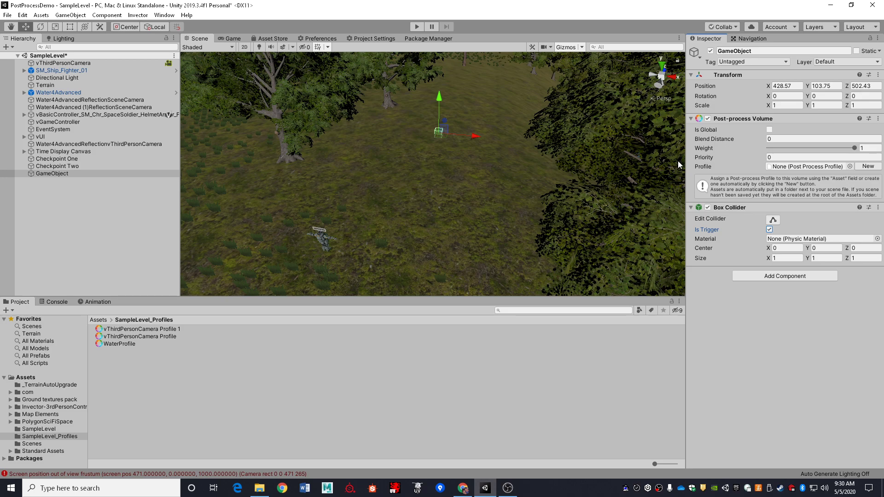
- Scale the volume's box over the clearing to about 38.2 by 21.4 by 31.1, and deselect it
right_drag(527, 179, 463, 176)
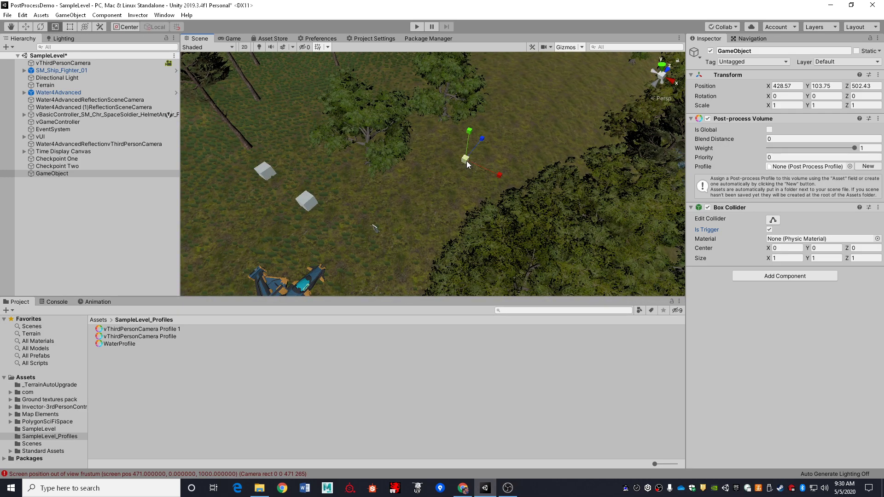
drag(466, 160, 525, 186)
drag(481, 138, 492, 133)
alt+drag(466, 190, 759, 191)
right_drag(759, 191, 439, 212)
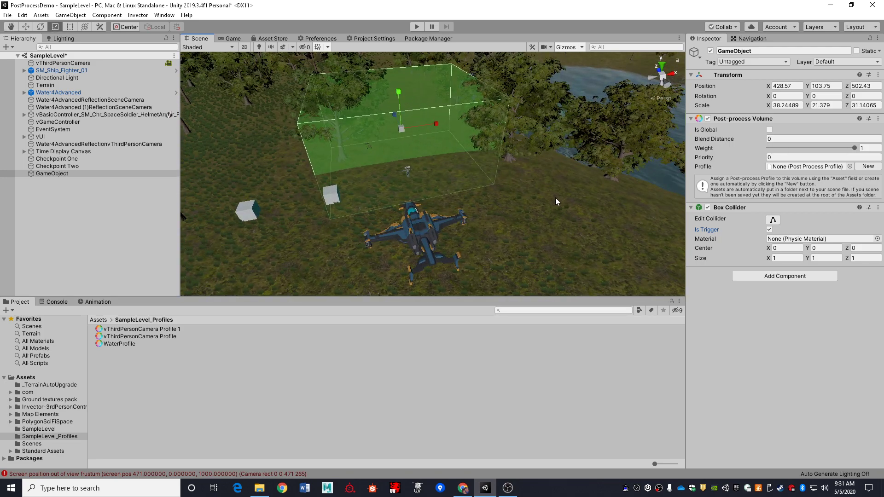
click(65, 249)
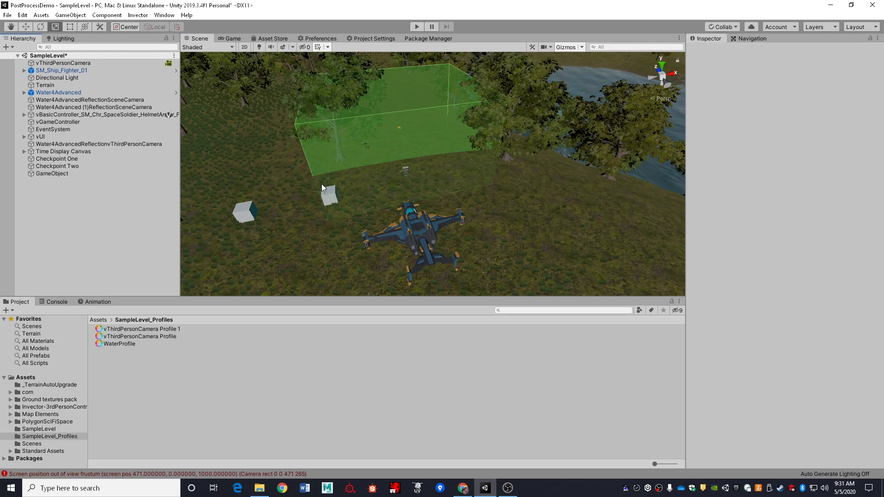
- Rename the new game object as WaterPostVolume
right_drag(474, 160, 438, 158)
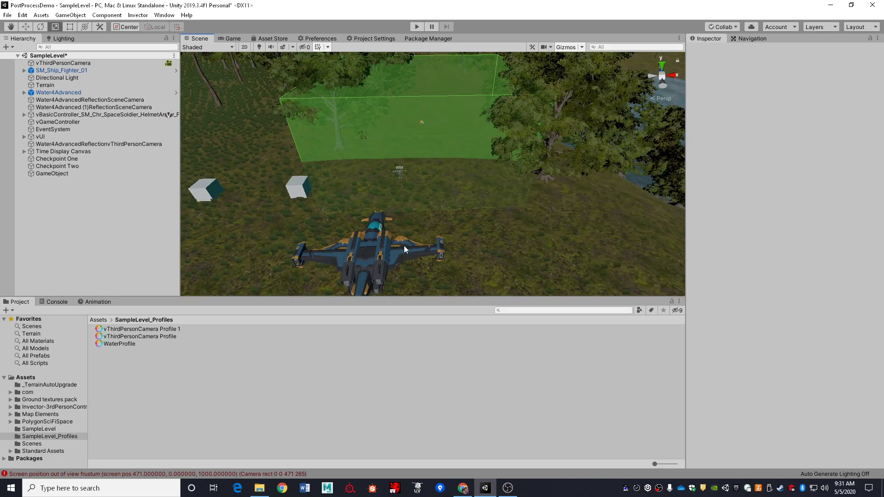
key(w)
right_drag(421, 195, 388, 175)
key(s)
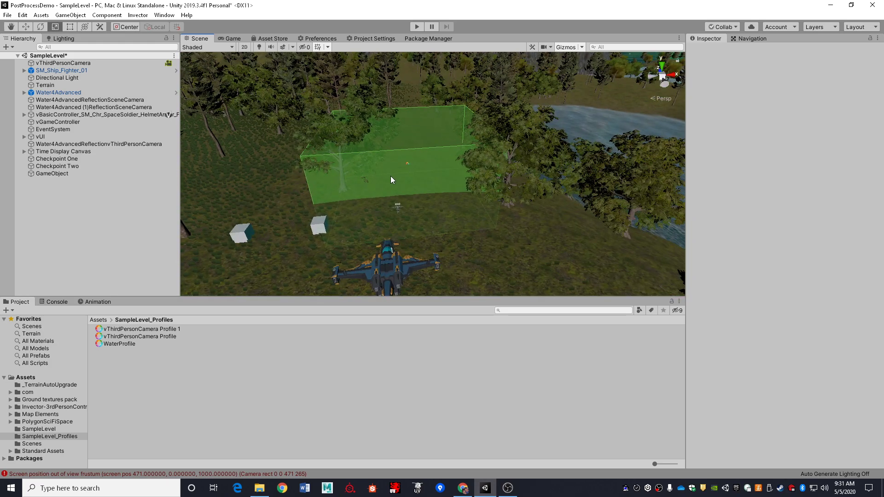
click(51, 174)
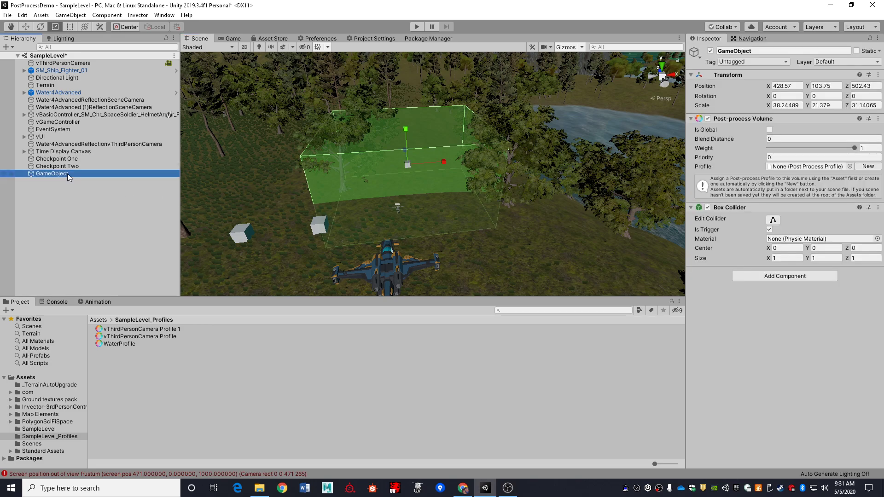
click(67, 173)
text(Water)
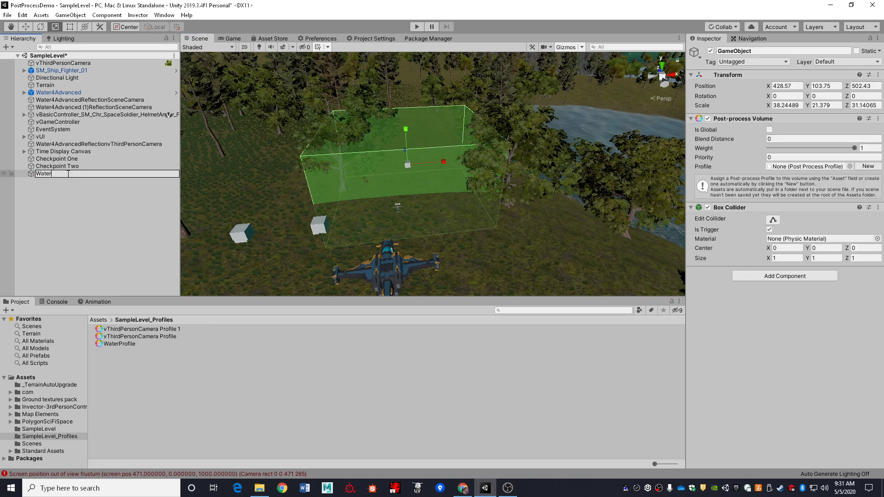
text(Post)
text(Volum)
text(e)
key(Return)
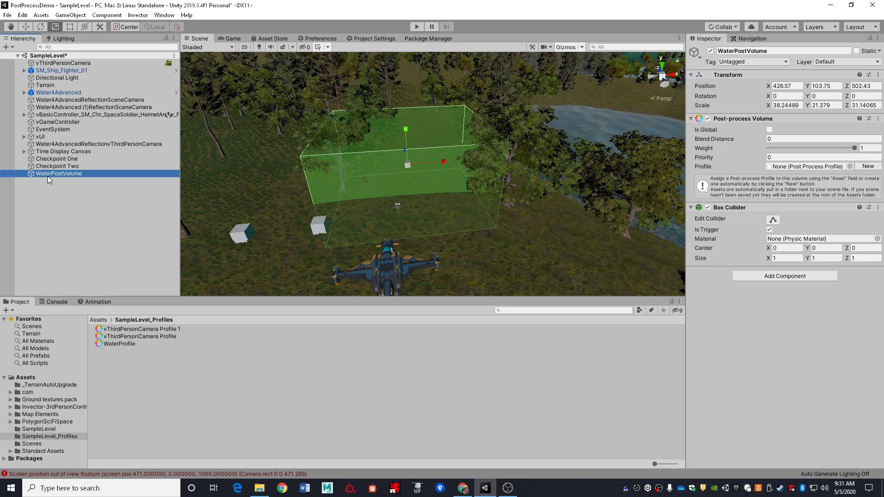
- Hide WaterPostVolume in the scene and apply the hidden-object setting to the view
click(4, 173)
click(90, 227)
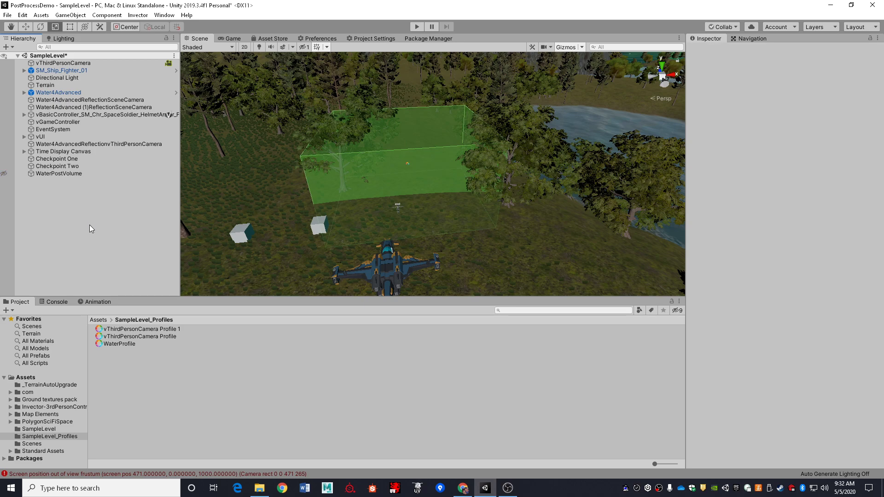
click(71, 174)
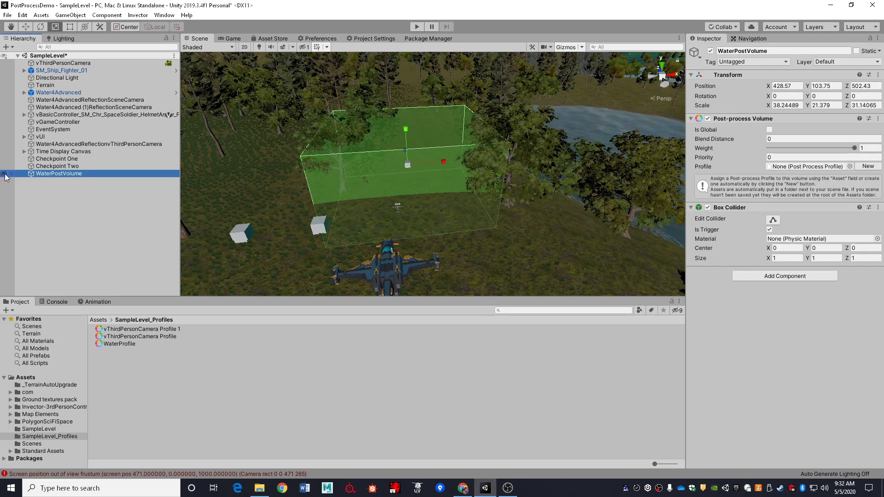
click(66, 200)
alt+drag(219, 229, 307, 48)
click(302, 47)
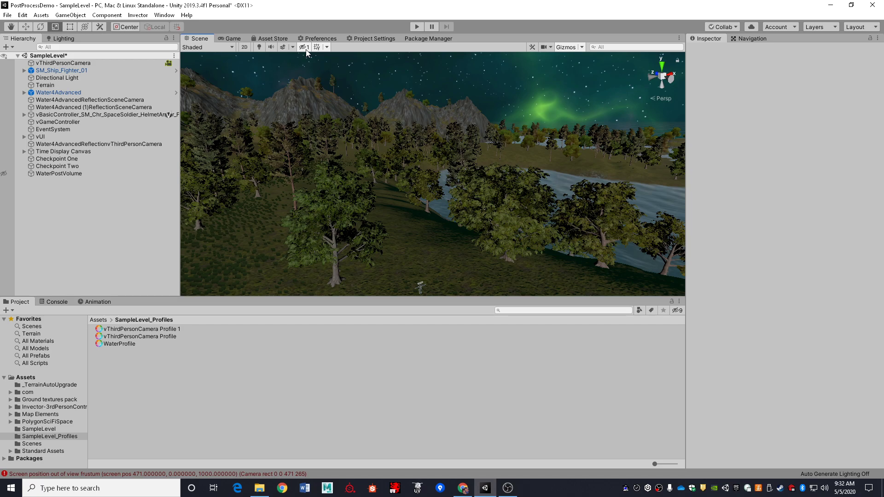
- Compare the scene with hidden objects shown and not shown, and make WaterPostVolume visible again
right_drag(300, 112, 276, 152)
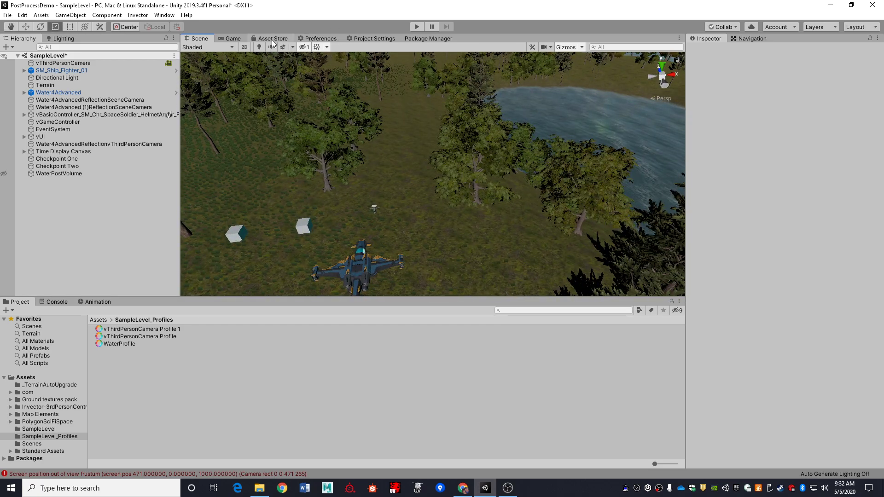
click(302, 48)
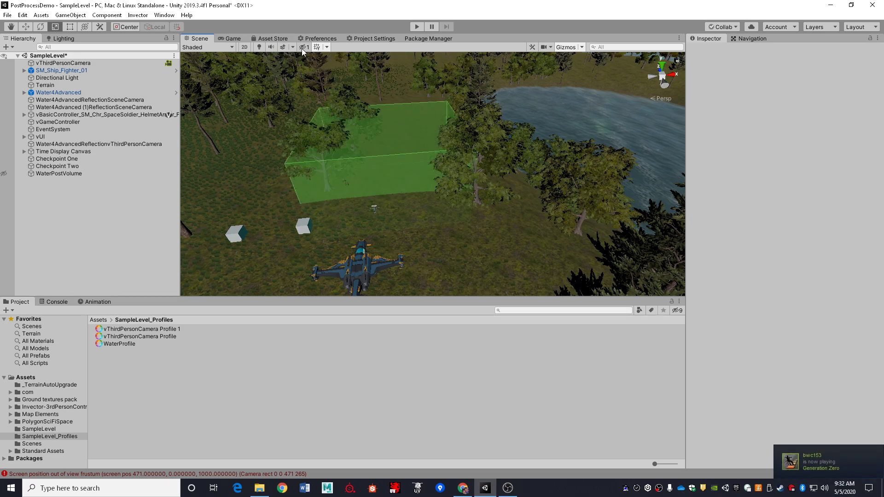
click(302, 49)
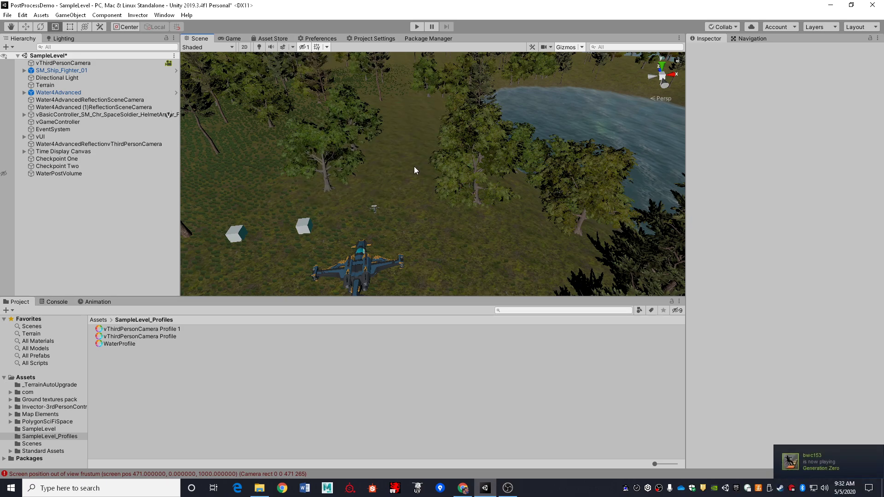
right_drag(413, 166, 462, 148)
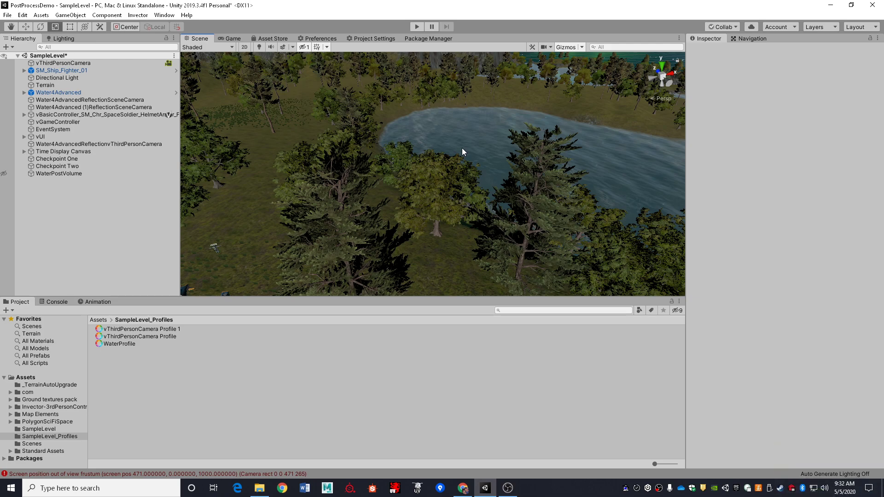
right_drag(462, 148, 462, 105)
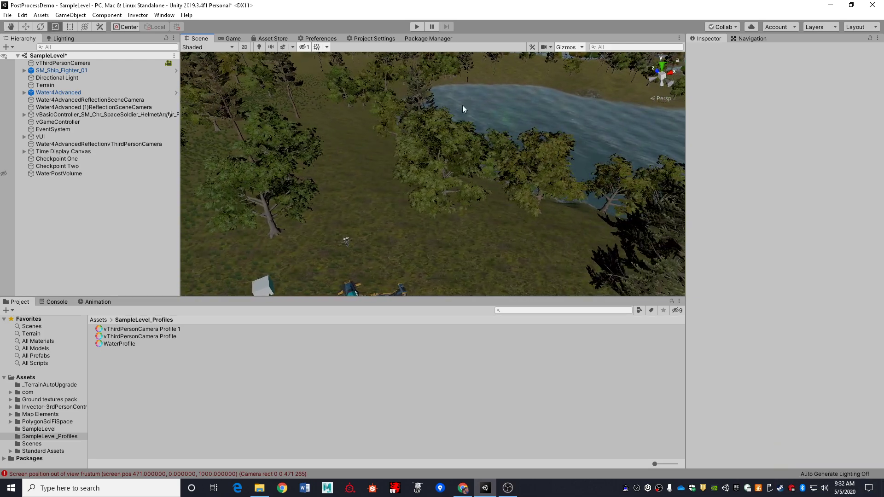
click(304, 48)
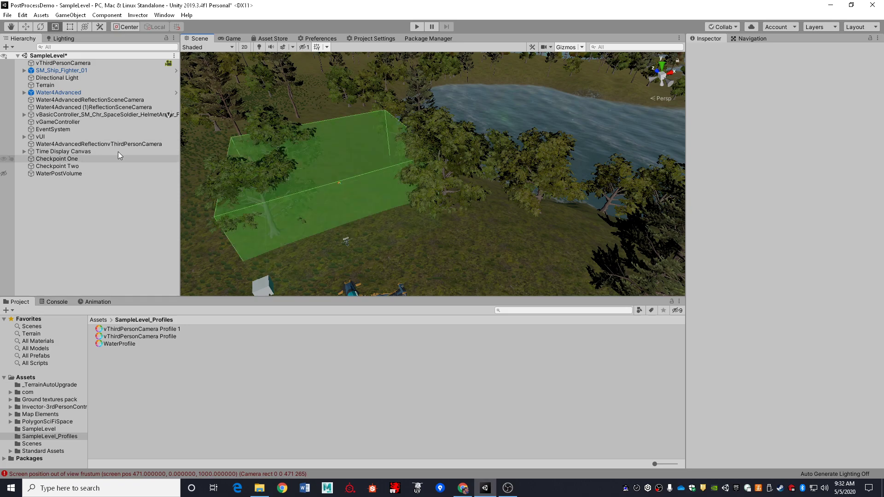
click(304, 47)
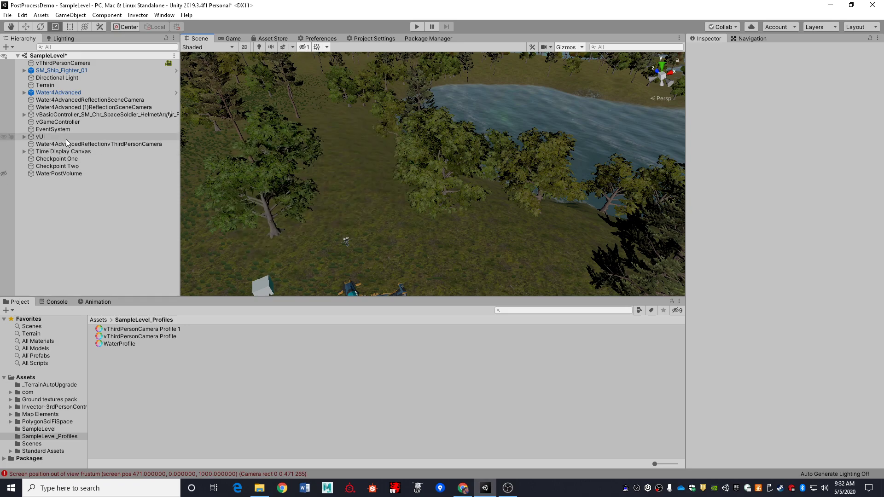
click(4, 173)
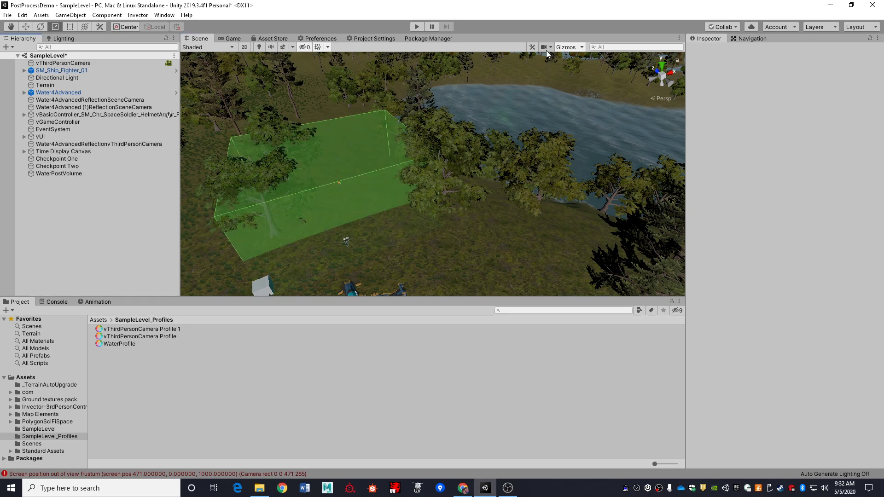
- Turn off the PostProcessVolume gizmo in the scene view and save the scene
click(583, 47)
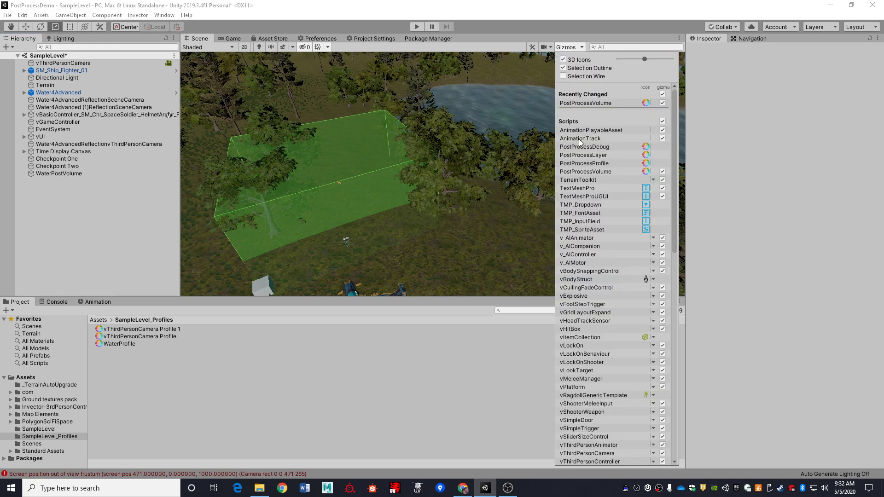
click(662, 171)
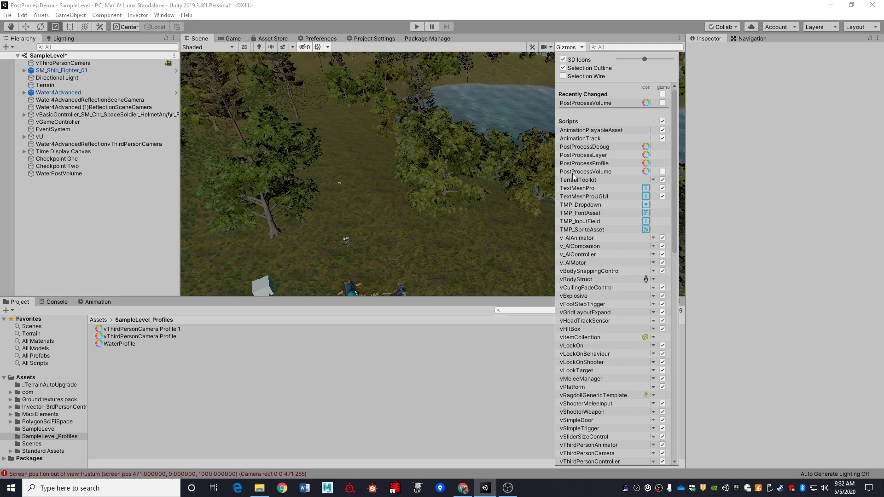
click(421, 142)
right_drag(501, 144, 463, 138)
click(101, 164)
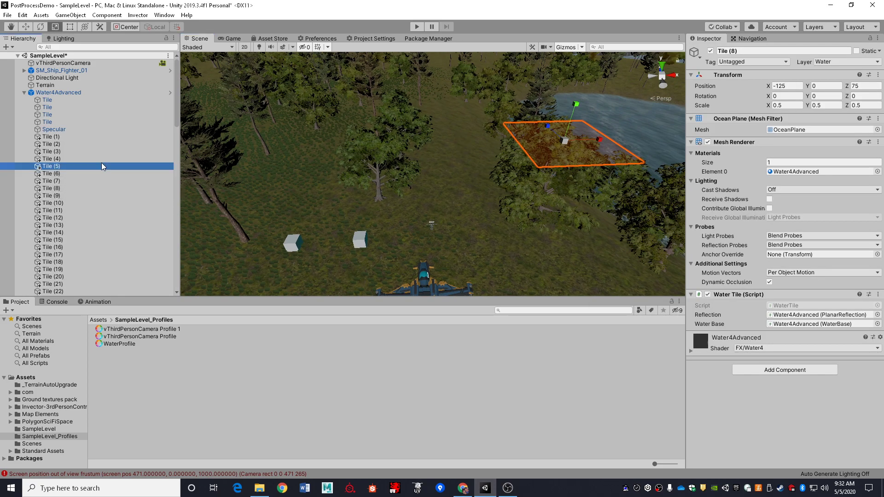
right_drag(529, 170, 600, 141)
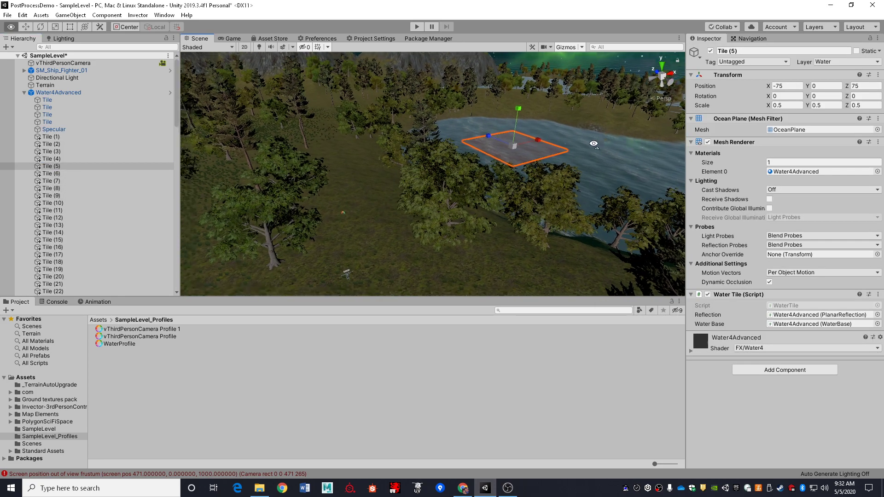
alt+drag(593, 143, 593, 145)
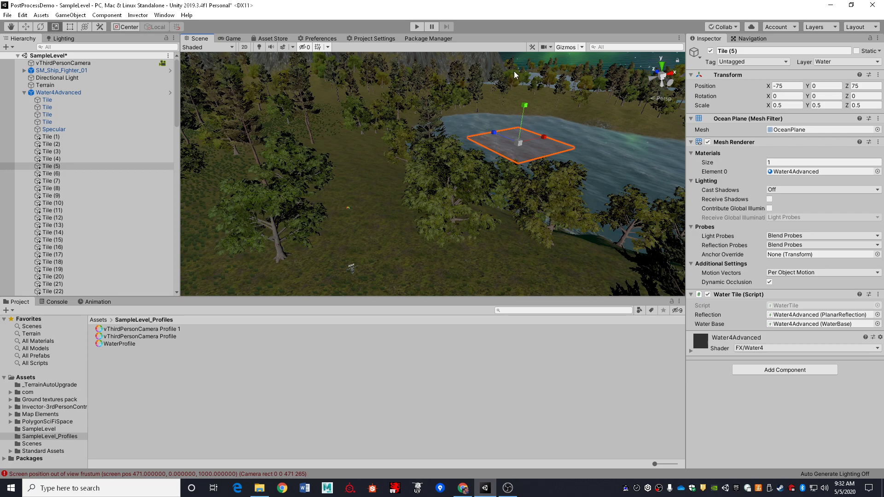
key(ctrl+s)
- Turn the PostProcessVolume gizmo back on in the scene view
click(582, 48)
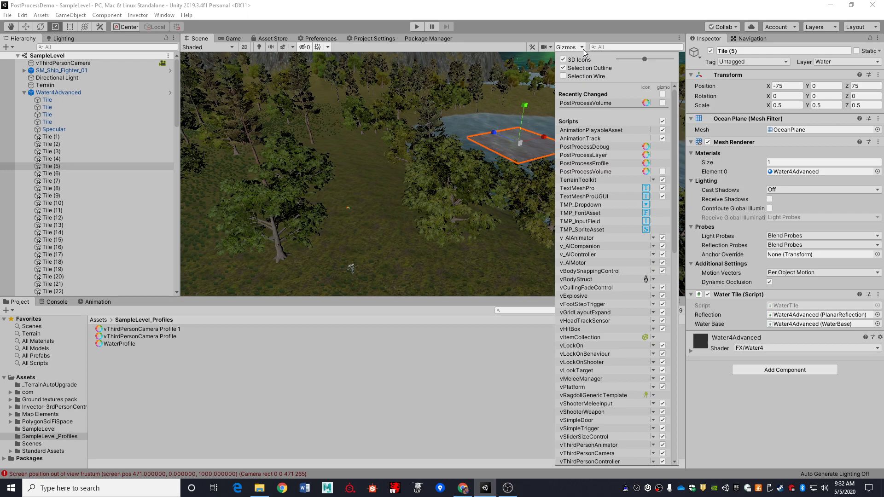
click(663, 172)
click(493, 115)
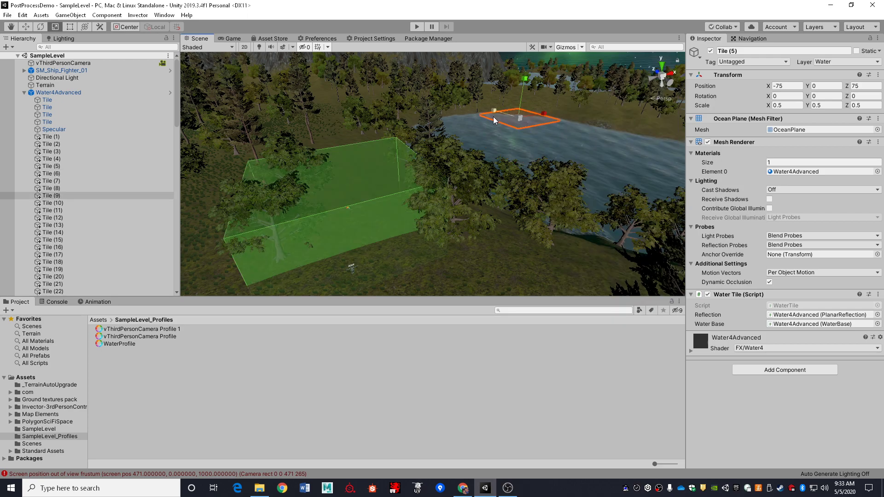
right_drag(500, 148, 468, 153)
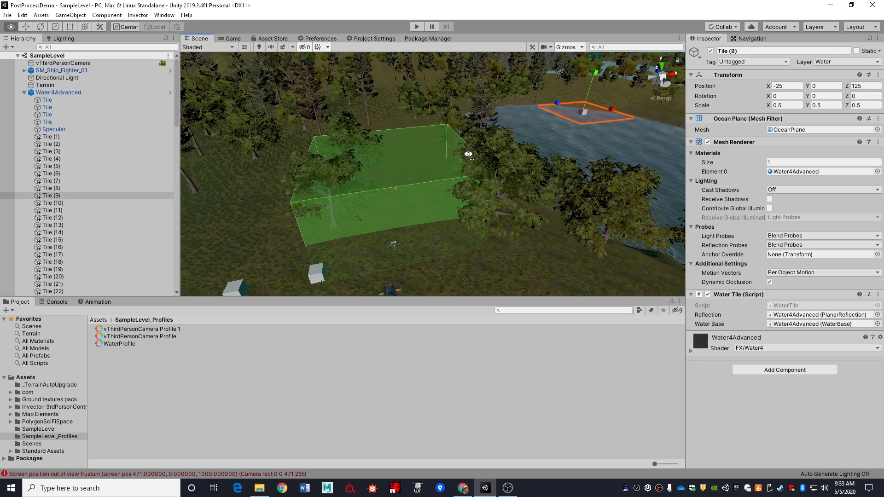
- Collapse Water4Advanced in the hierarchy, and assign WaterProfile as the profile of WaterPostVolume's Post-process Volume
click(95, 94)
click(24, 92)
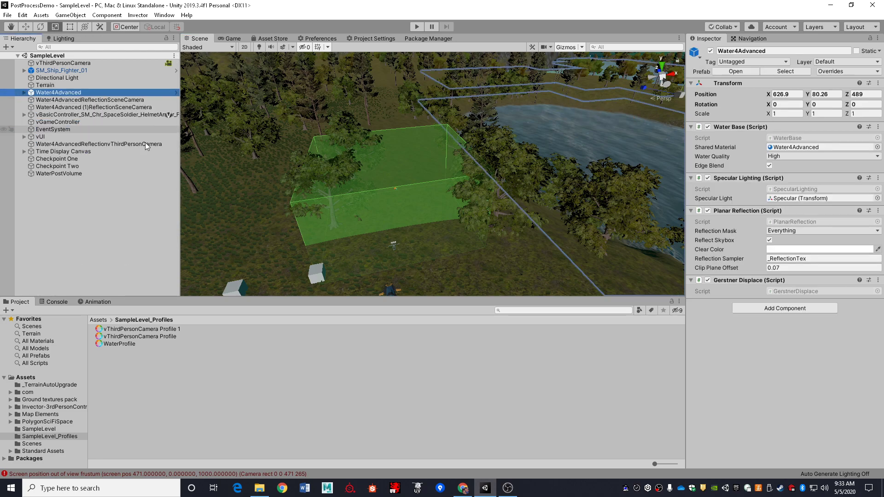
click(119, 254)
alt+drag(340, 227, 313, 216)
click(339, 166)
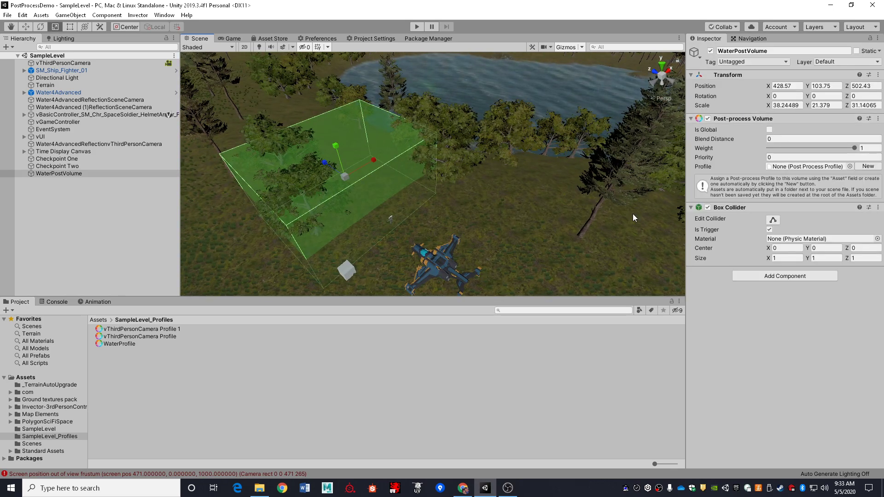
drag(117, 347, 802, 171)
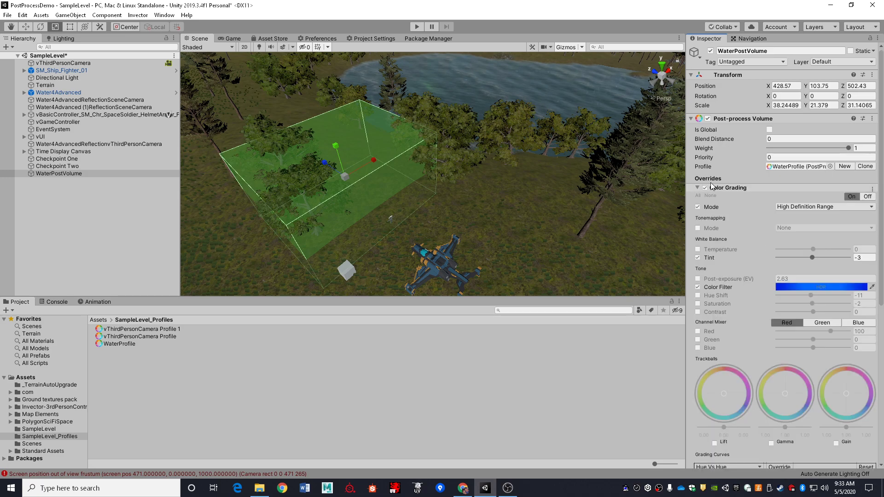
- Run the game and move the character through the area of WaterPostVolume to test the water effect
click(416, 27)
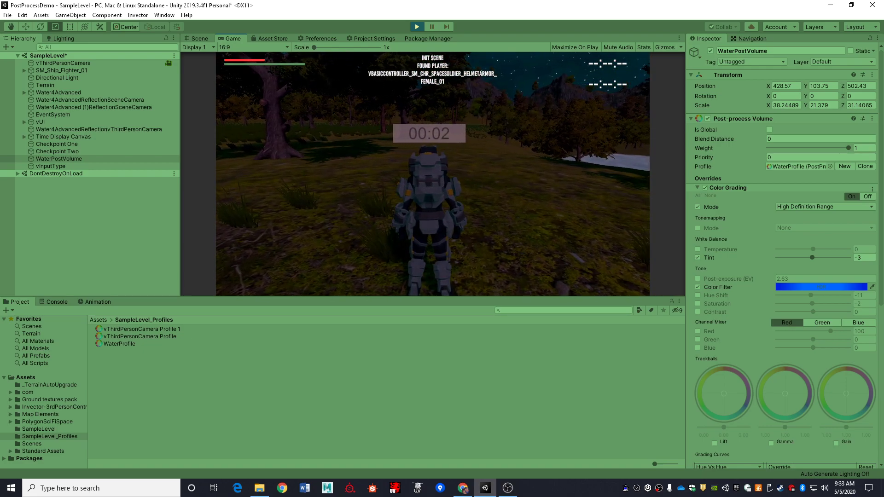
key(w)
key(shift)
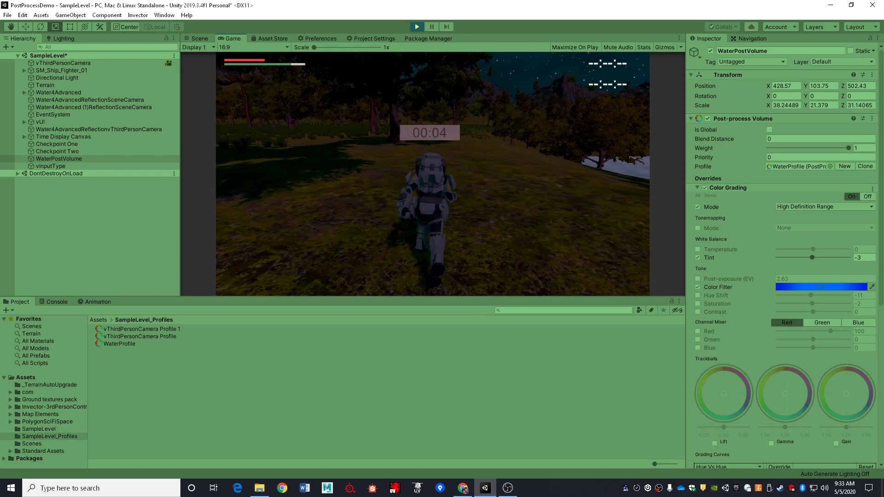
key(w)
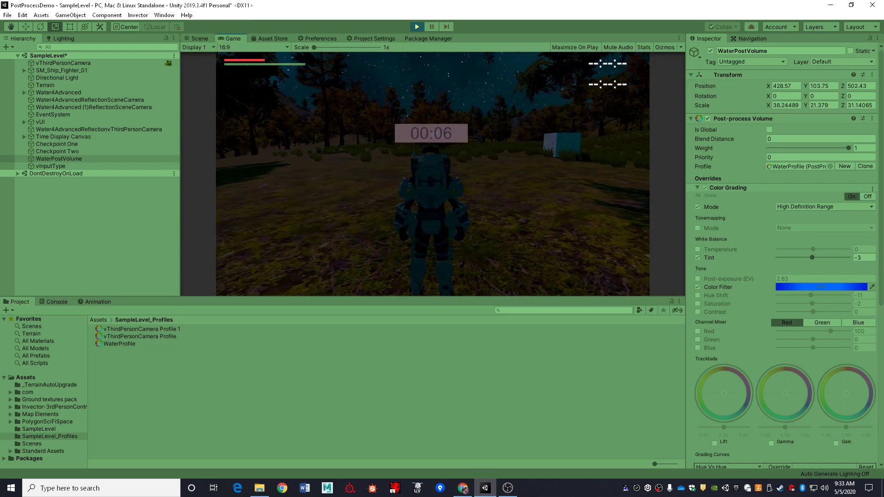
key(w)
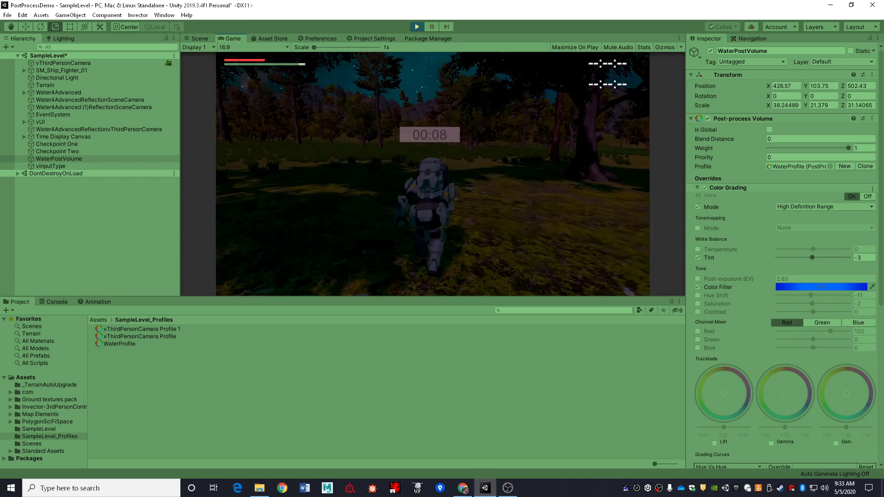
key(Escape)
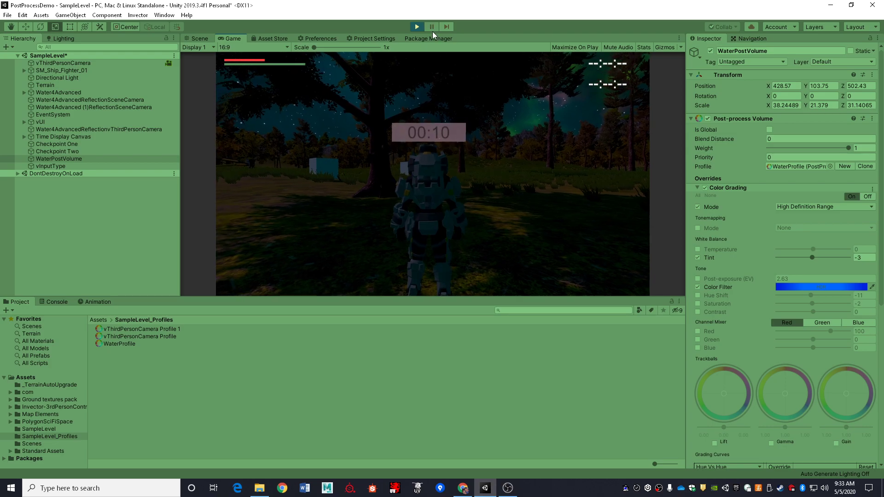
- Pause the game and select the player character under DontDestroyOnLoad while viewing the scene
click(430, 29)
right_drag(411, 184, 480, 220)
alt+drag(479, 220, 523, 229)
key(d)
right_drag(523, 229, 170, 147)
click(101, 131)
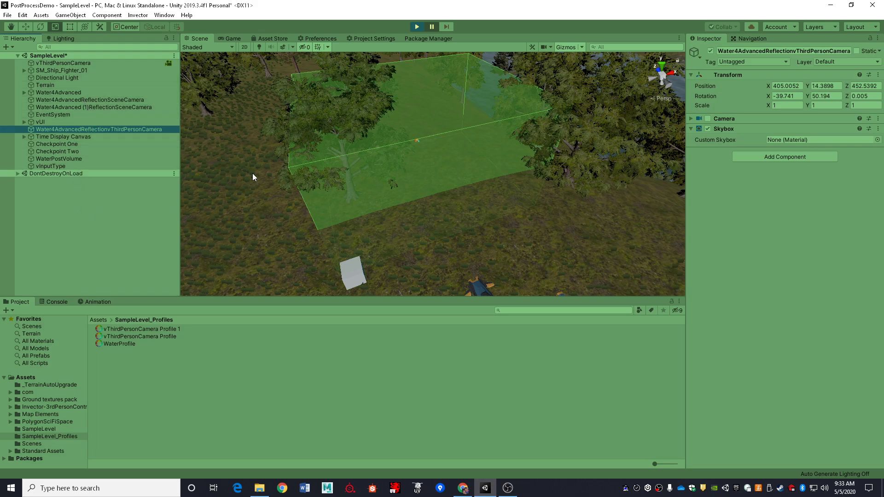
click(15, 173)
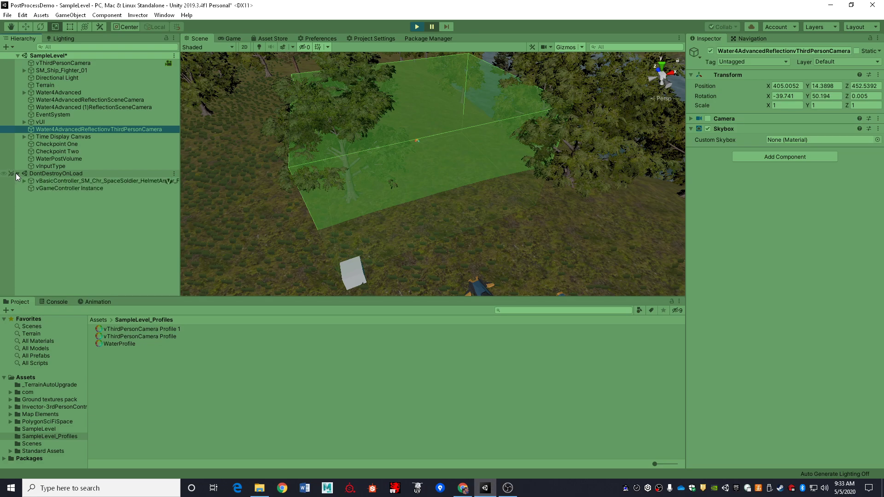
click(69, 180)
- Examine the player character's position relative to the green post-process volume from several angles, and stop the game
alt+drag(361, 147, 361, 172)
key(w)
right_drag(361, 172, 120, 190)
alt+drag(120, 192, 460, 253)
key(s)
right_drag(460, 253, 441, 242)
key(d)
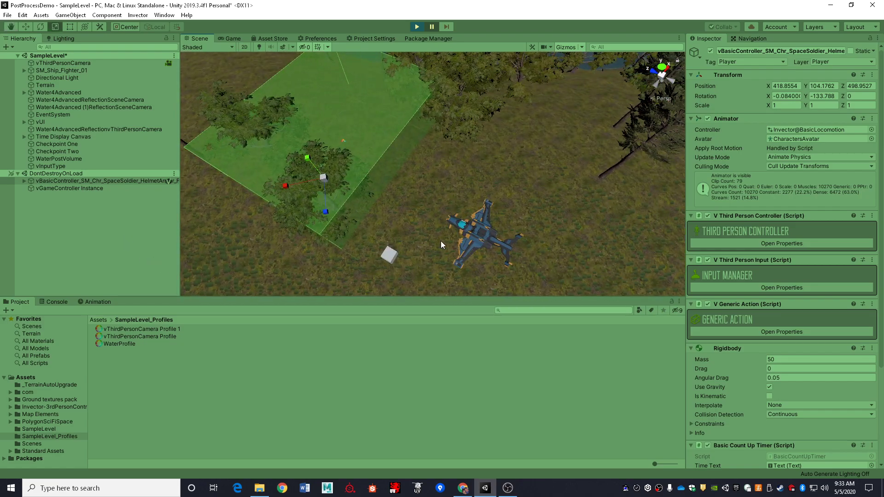
click(419, 26)
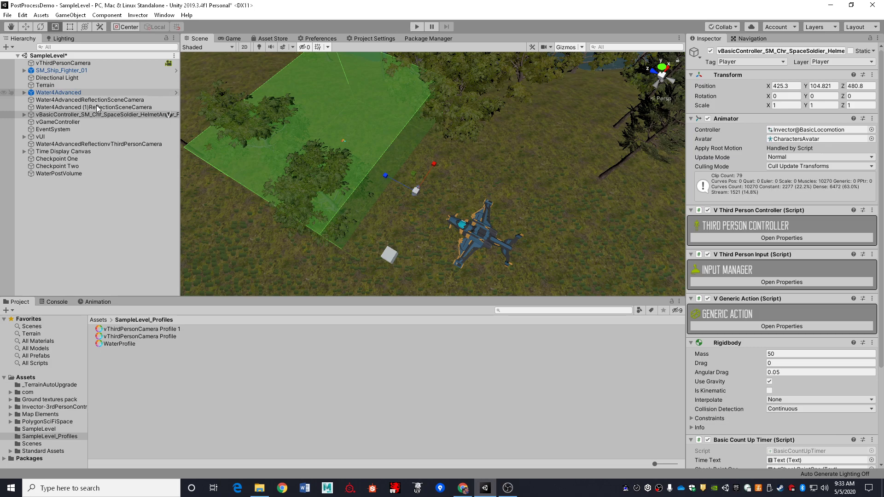
- Set the layer of WaterPostVolume to Postprocessing
click(96, 114)
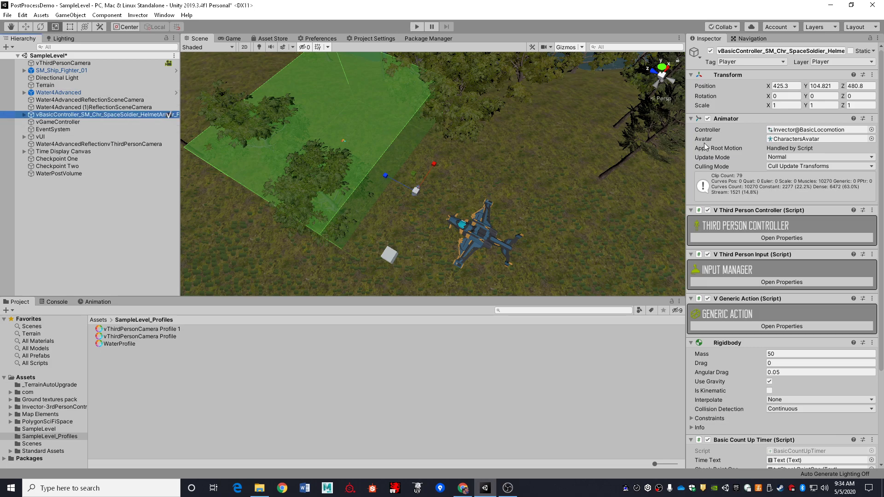
click(436, 117)
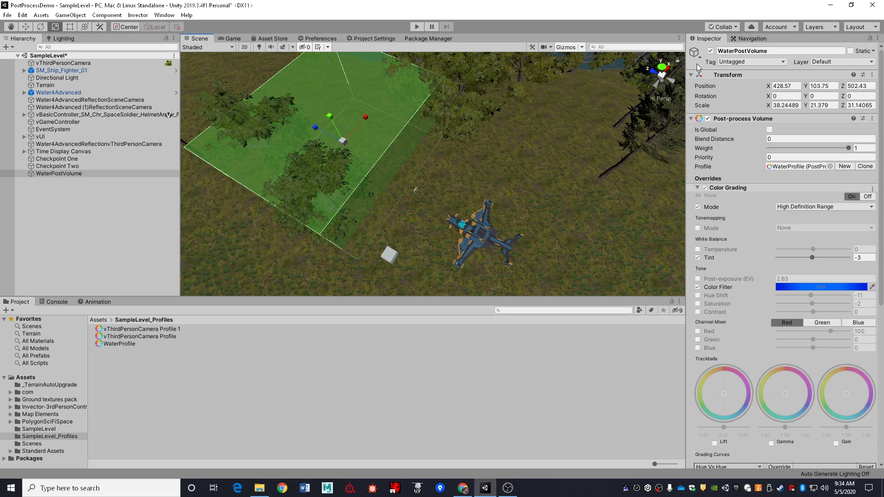
click(838, 62)
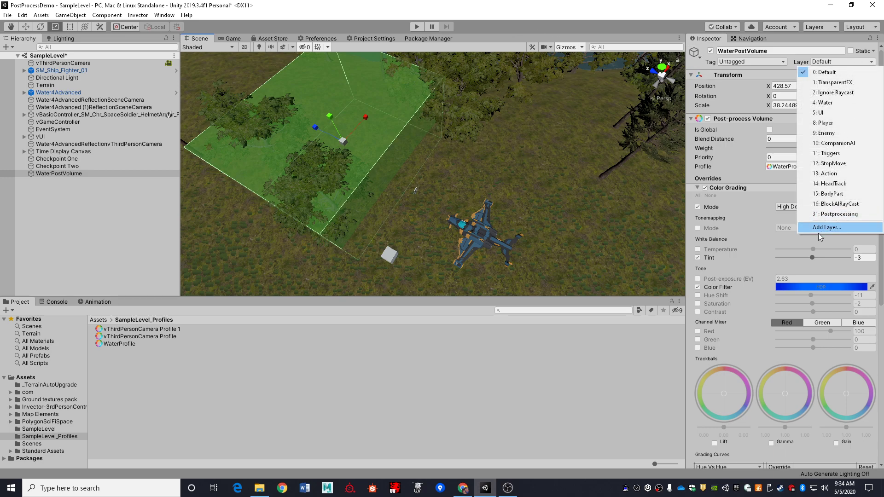
click(839, 214)
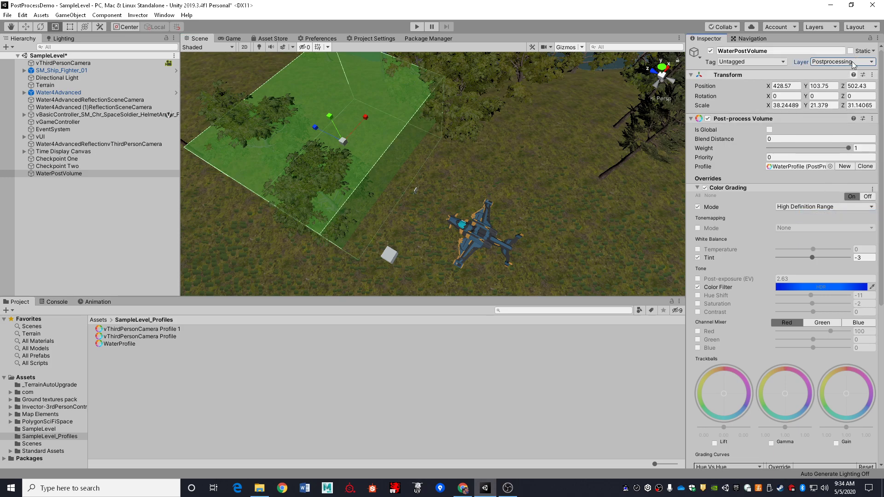
- Run the game again and walk the character into WaterPostVolume to check its effect
click(417, 27)
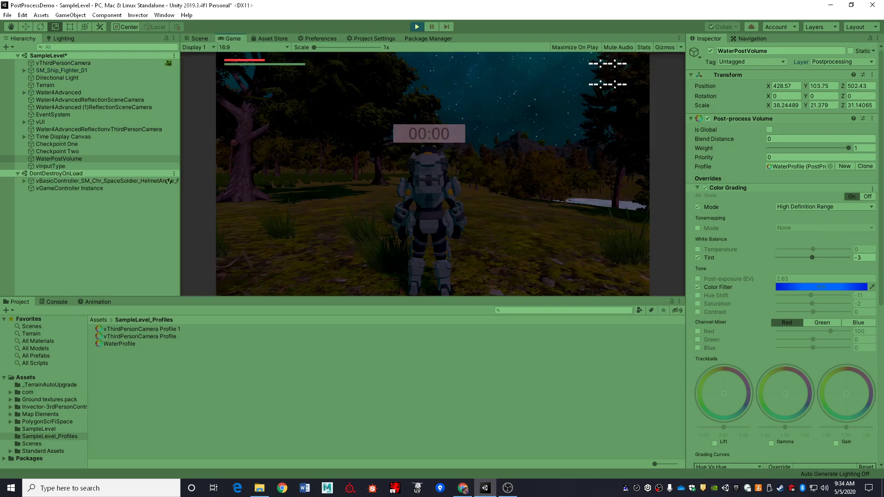
key(w)
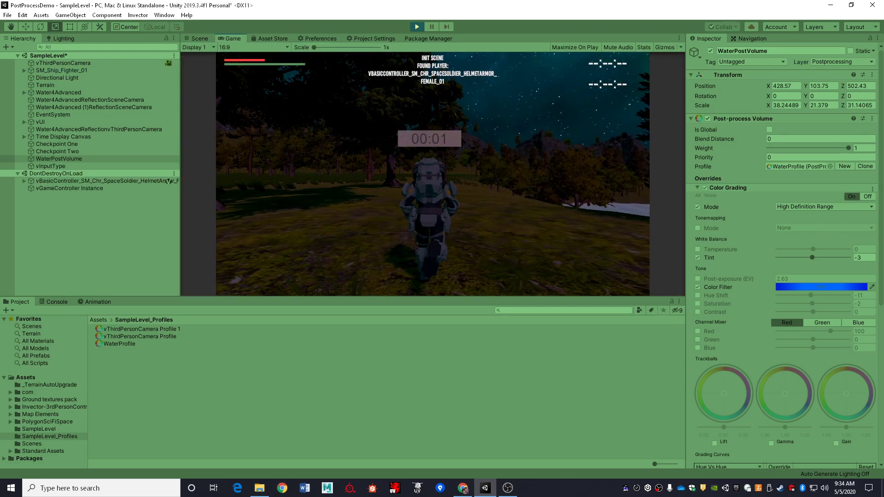
key(w)
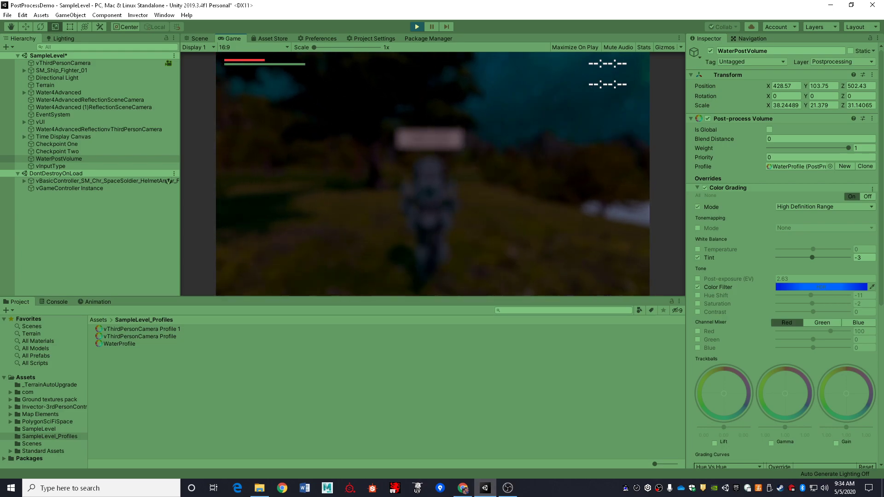
key(w)
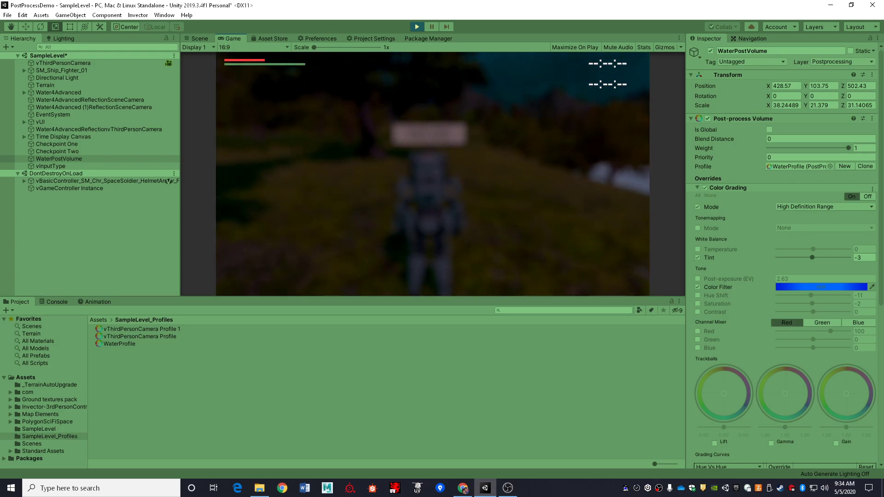
key(Escape)
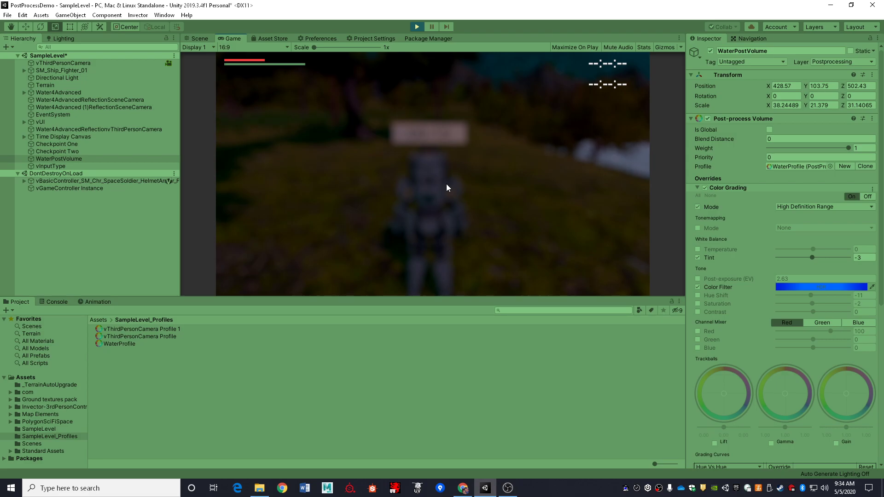
- Run the character out of WaterPostVolume and back in to compare the view outside and inside it
click(446, 184)
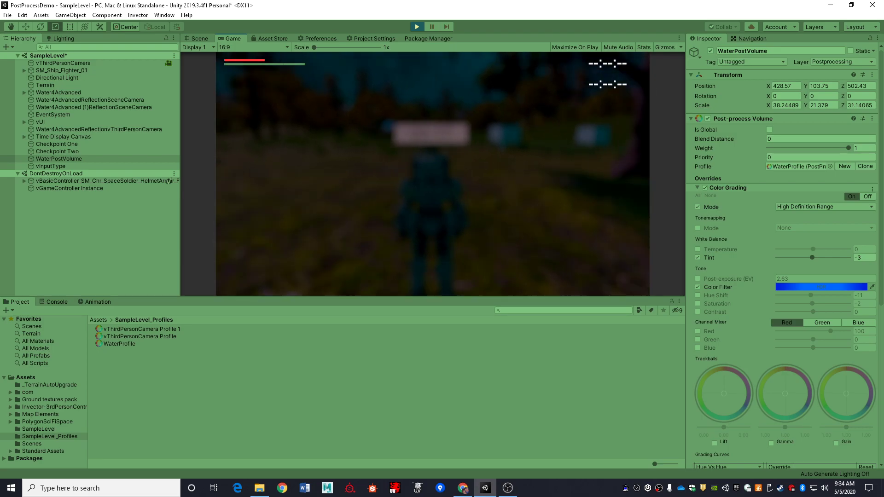
key(shift+w)
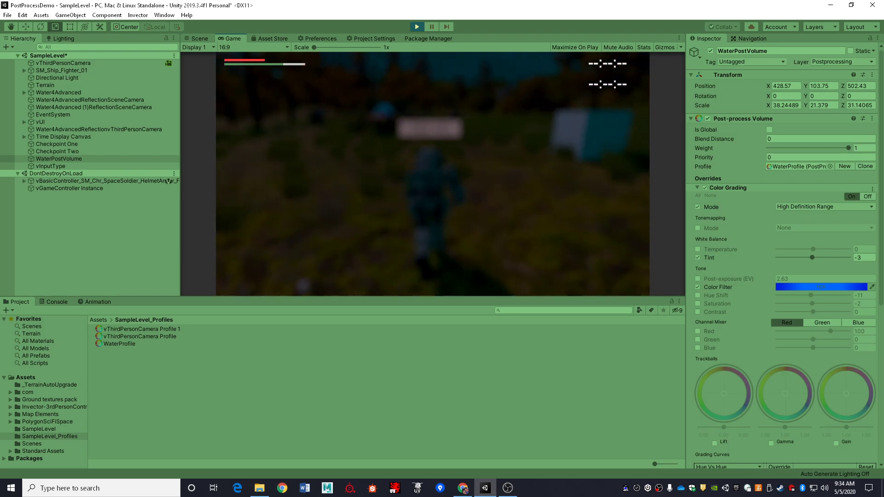
key(w)
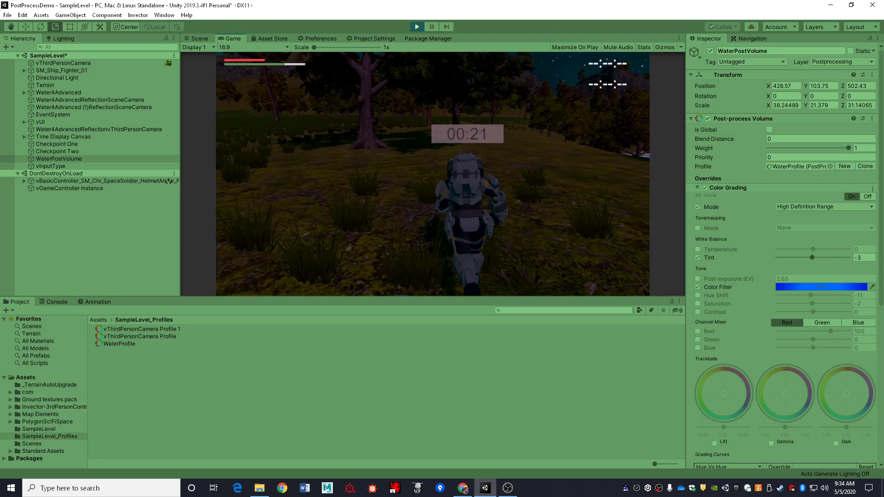
key(w)
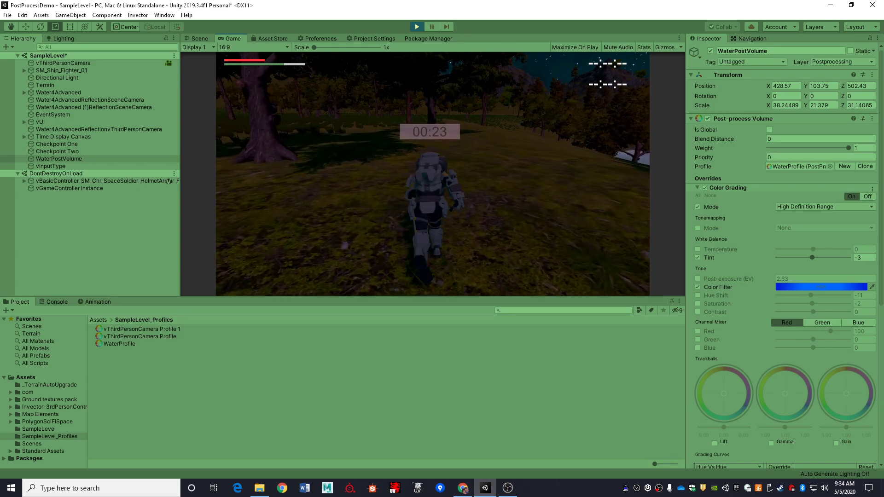
key(w)
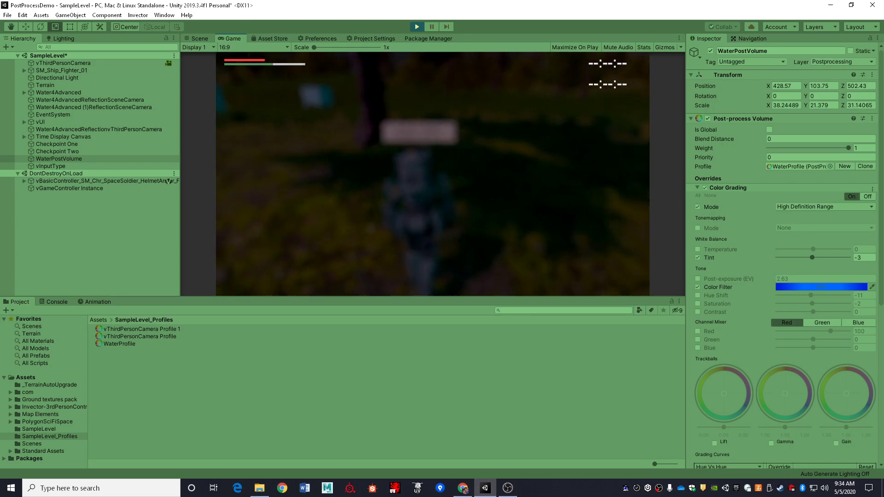
key(w)
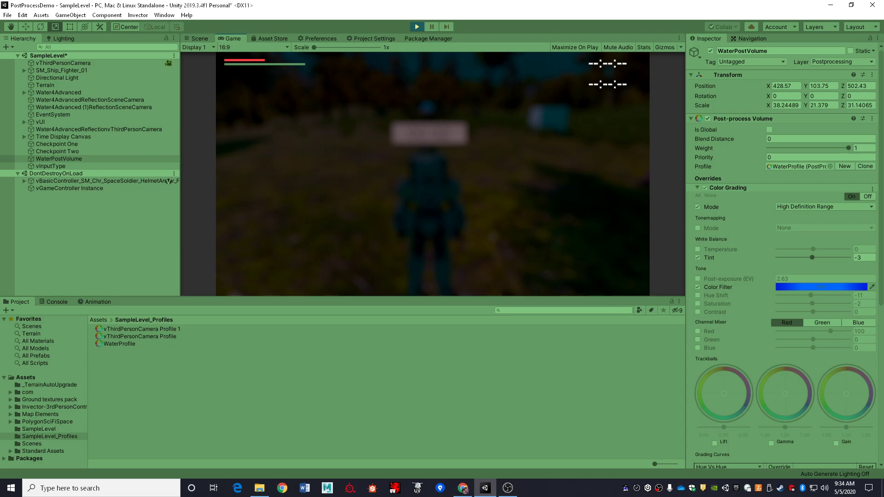
key(Escape)
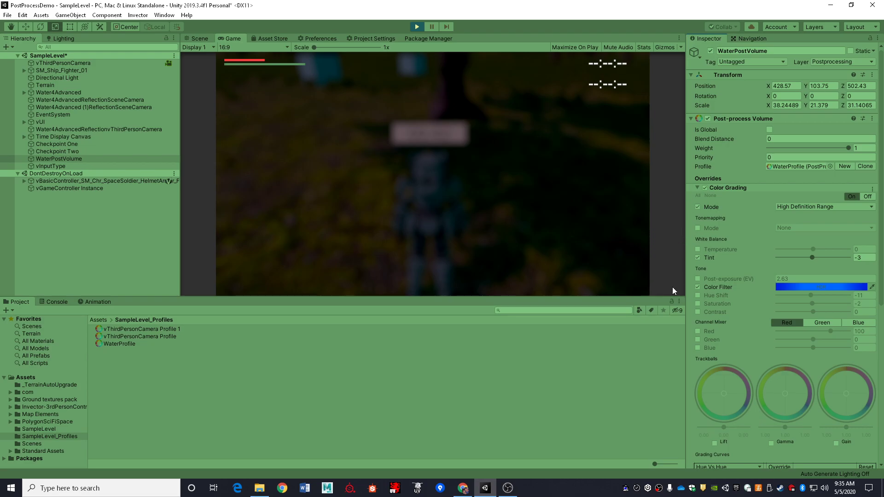
- Try a Color Grading post-exposure of 3.36 on WaterPostVolume, and turn that override off again
click(697, 279)
mouse_move(736, 277)
mouse_down()
mouse_move(810, 275)
mouse_move(686, 280)
mouse_move(764, 277)
mouse_move(750, 277)
mouse_up()
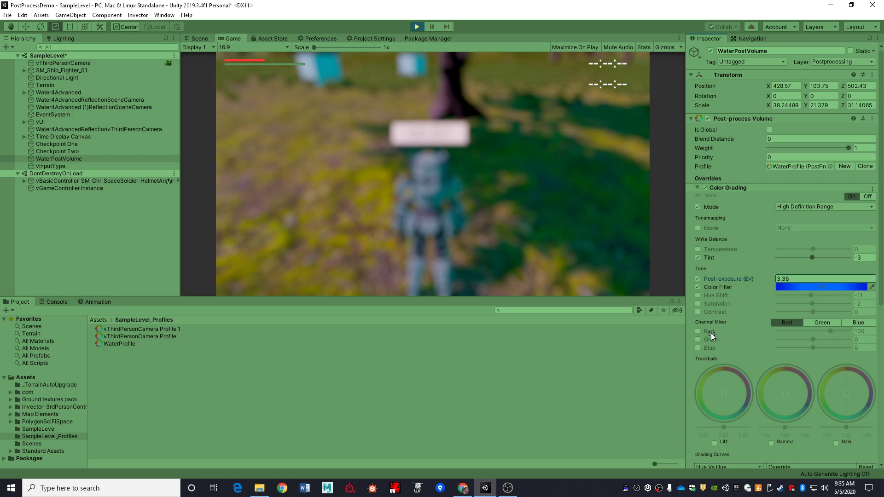
click(697, 279)
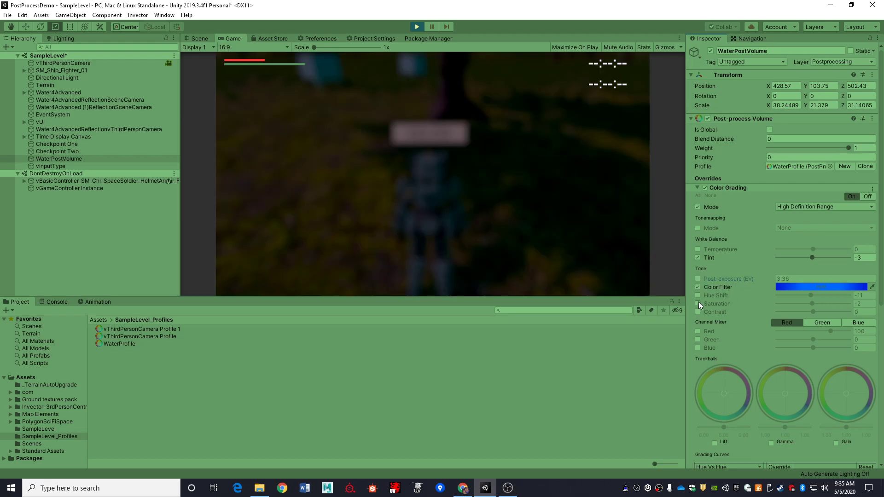
- Try a Color Grading hue shift of -61 on WaterPostVolume, and turn that override off again
click(697, 296)
mouse_move(811, 295)
mouse_down()
mouse_move(854, 297)
mouse_move(759, 300)
mouse_move(830, 306)
mouse_move(802, 305)
mouse_up()
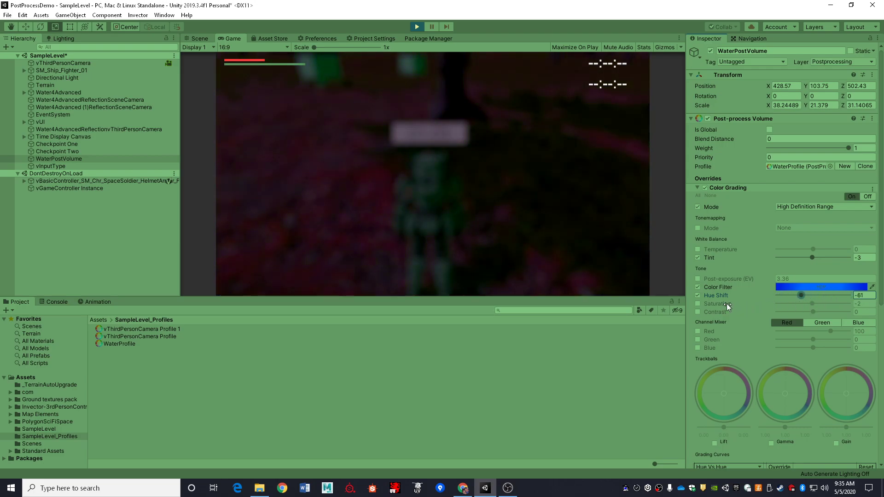
click(696, 296)
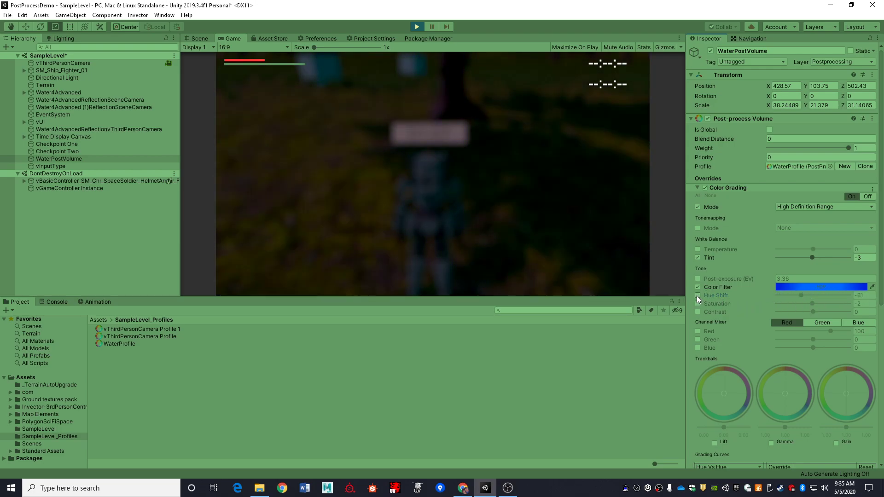
- Try several Color Grading contrast values on WaterPostVolume, turn that override off again and stop the game
click(698, 312)
drag(813, 312, 705, 313)
drag(839, 312, 779, 323)
drag(836, 312, 851, 311)
drag(789, 308, 859, 318)
drag(807, 324, 813, 324)
click(698, 311)
click(416, 26)
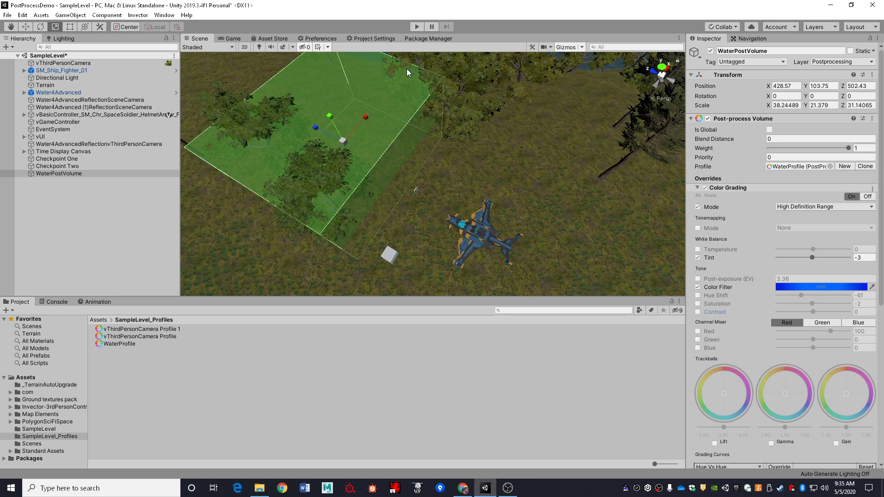
- Compare the post-process volume settings and effects of vThirdPersonCamera with those of WaterPostVolume
click(783, 155)
click(81, 63)
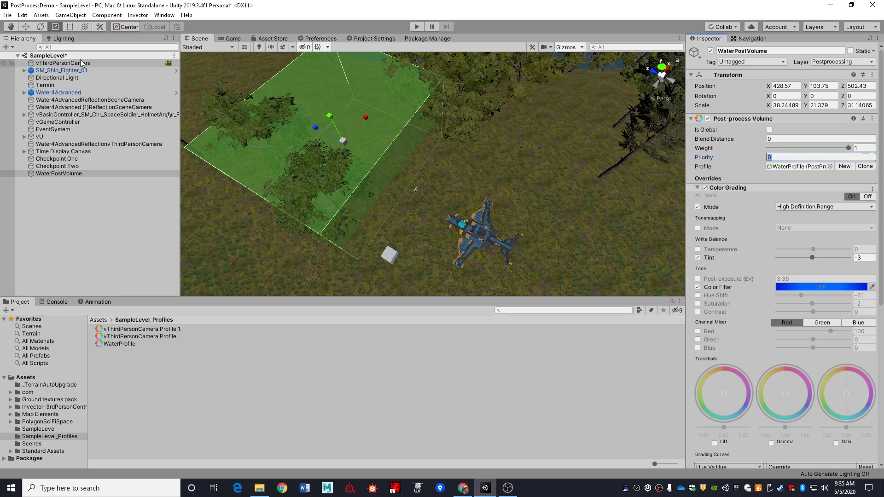
scroll(732, 288, down, 15)
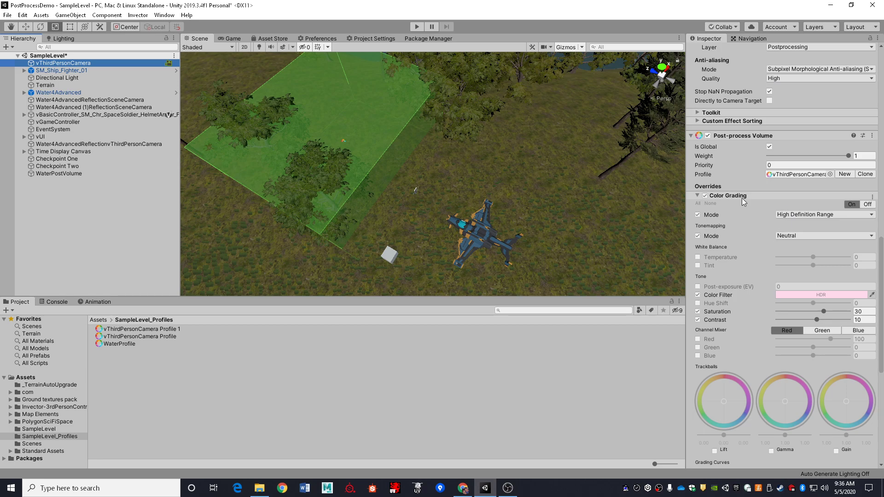
scroll(747, 219, down, 3)
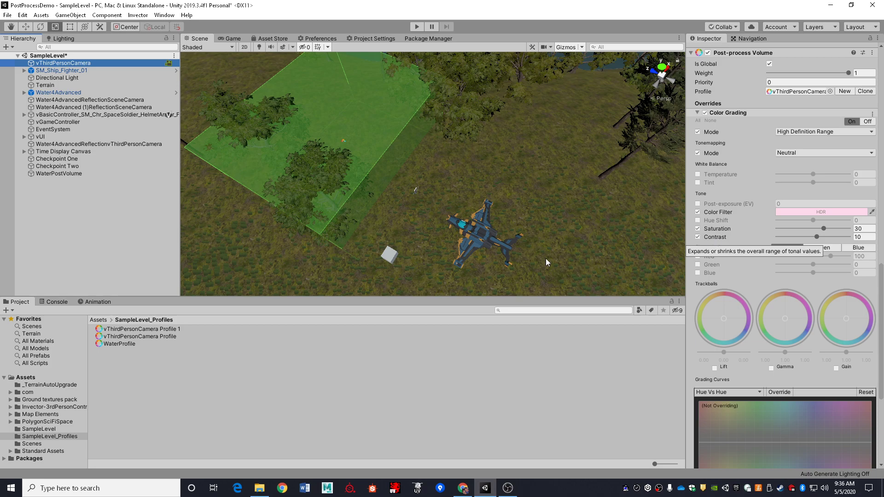
click(374, 125)
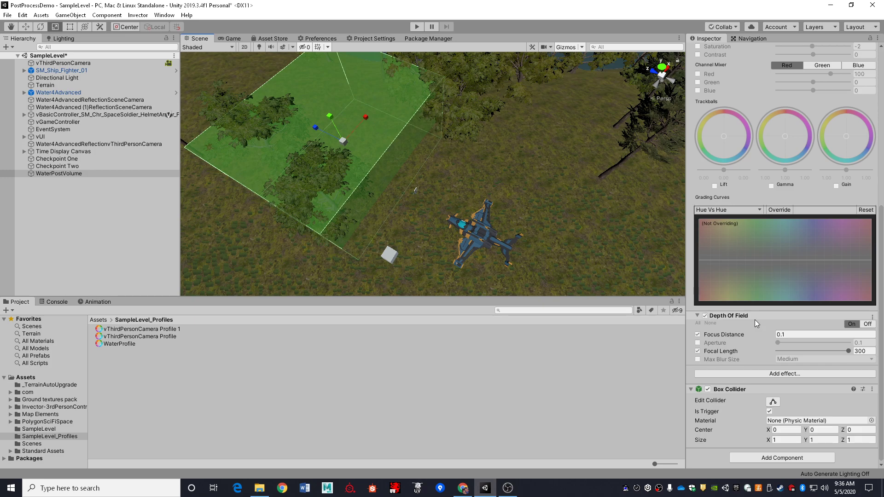
click(74, 63)
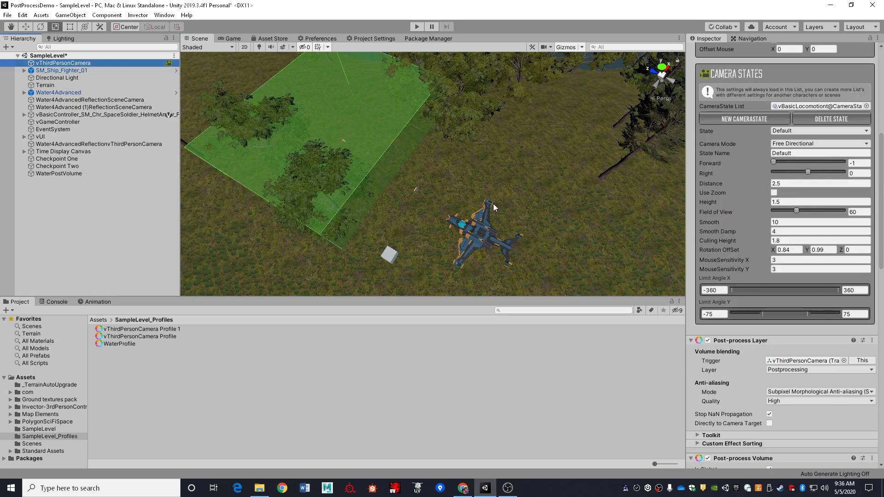
scroll(792, 313, down, 15)
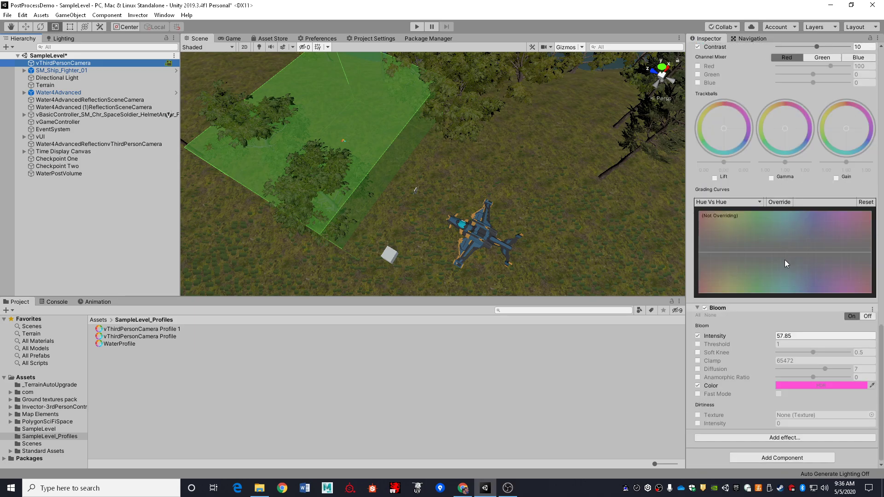
scroll(738, 256, up, 12)
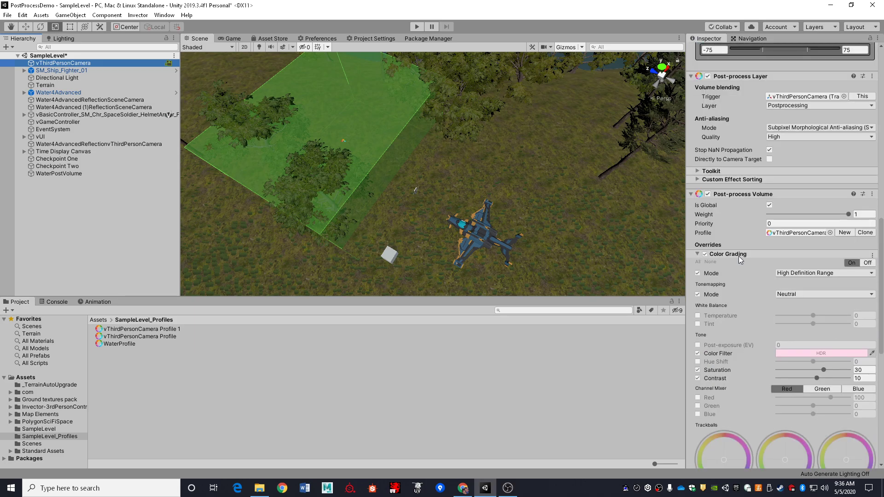
click(351, 112)
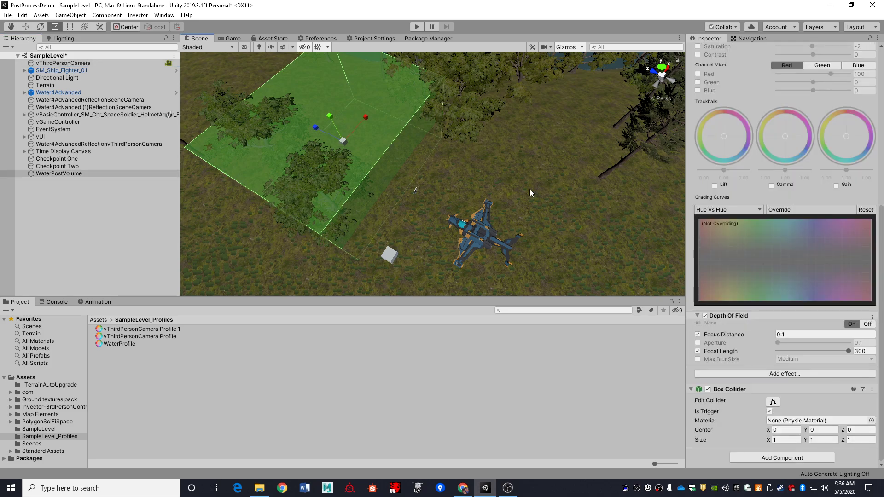
scroll(755, 244, up, 5)
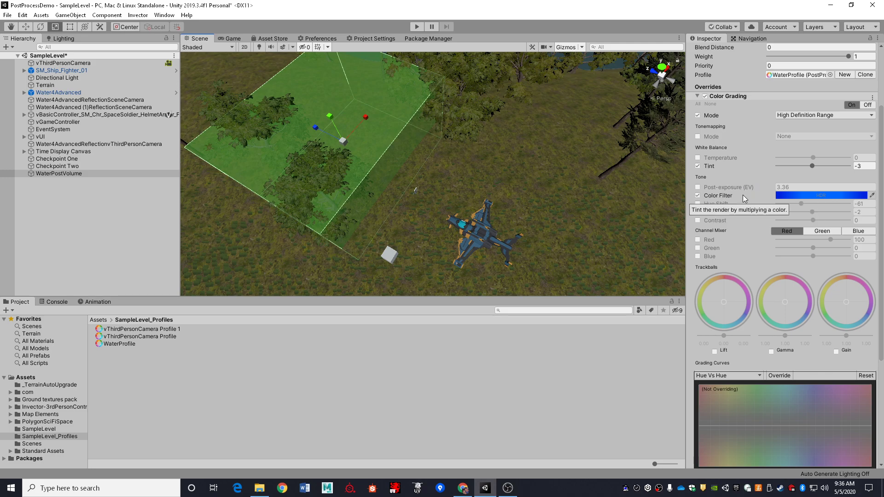
scroll(743, 195, up, 5)
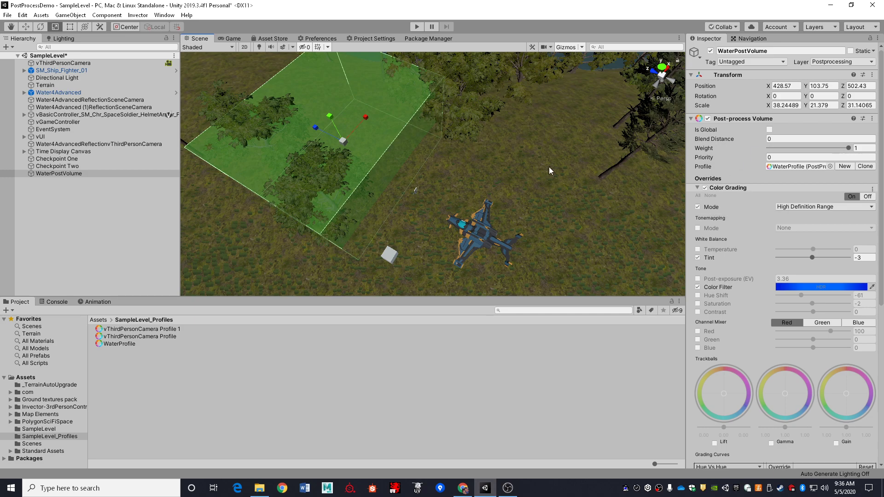
- Set the Post-process Volume priority of WaterPostVolume to 1
click(67, 174)
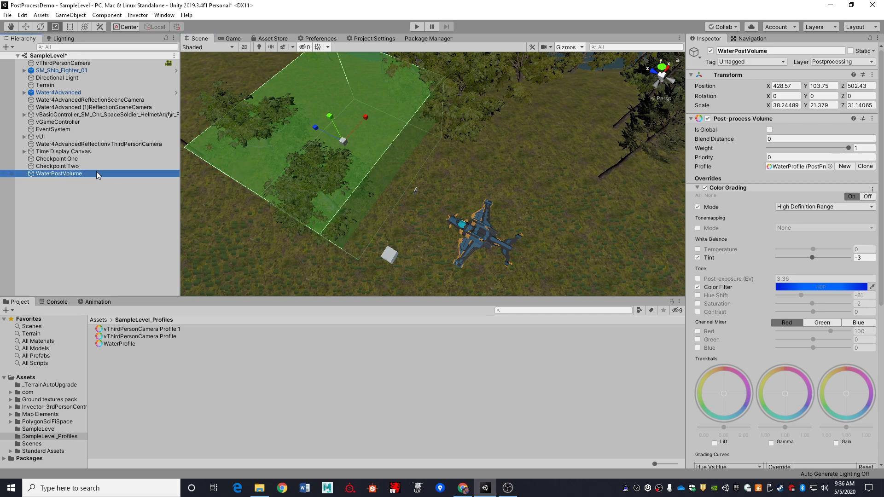
click(786, 157)
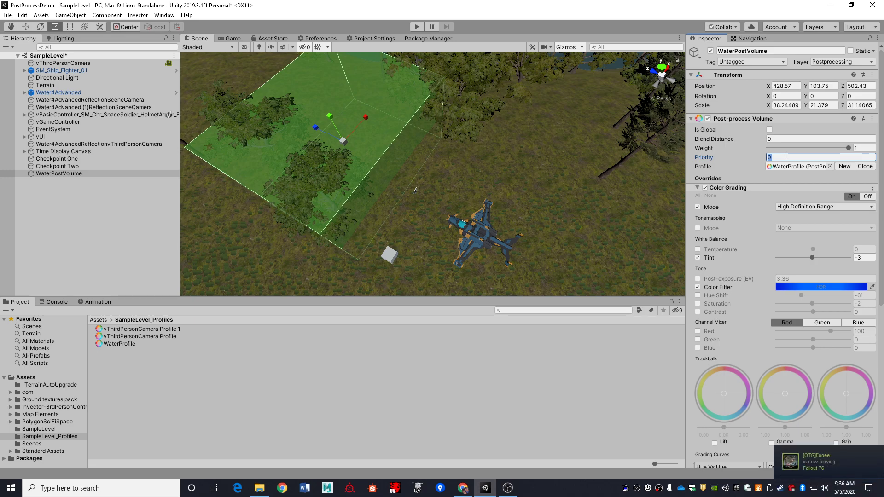
text(1)
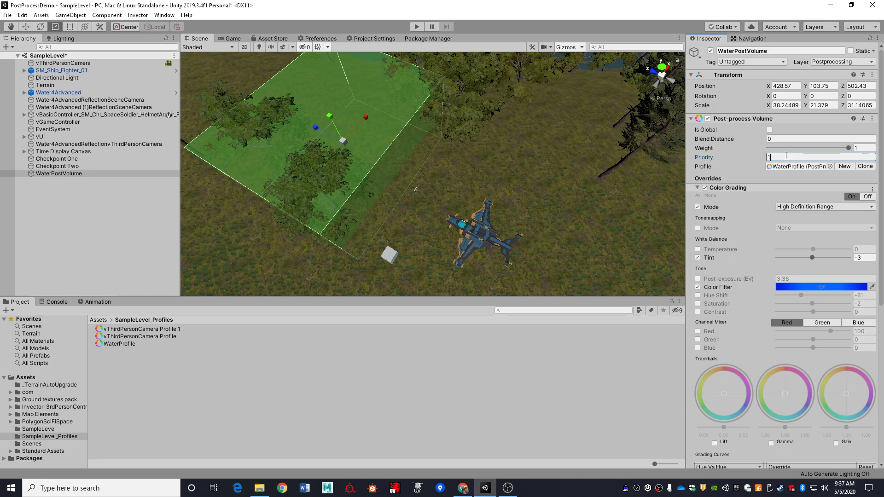
text(00)
key(BackSpace)
key(BackSpace)
- Run the game, walk the character around to check the view with the raised volume priority, and stop the game
click(416, 27)
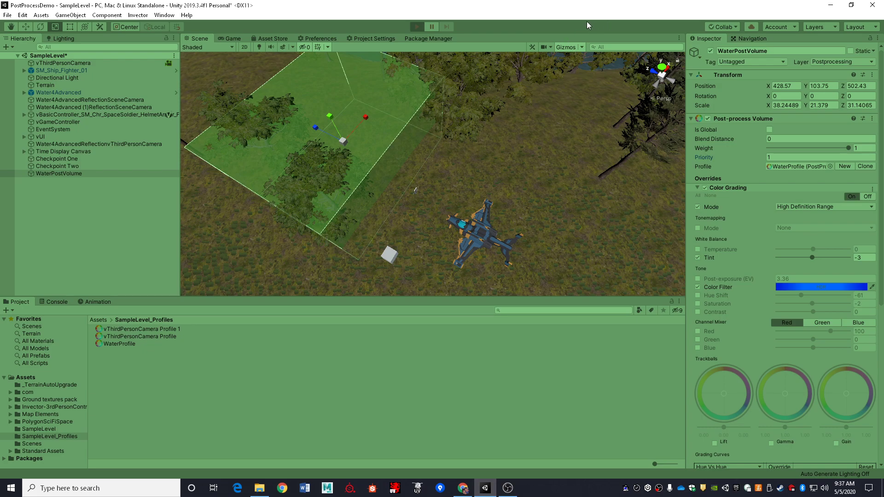
key(shift+w)
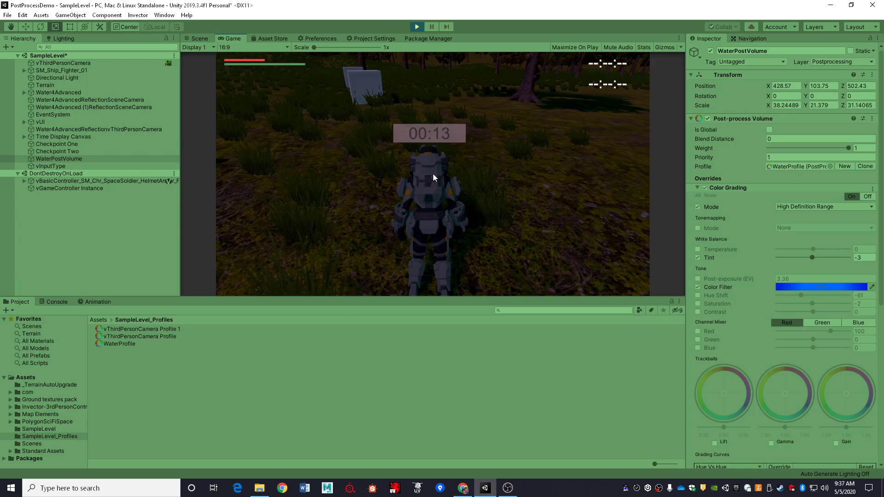
click(416, 27)
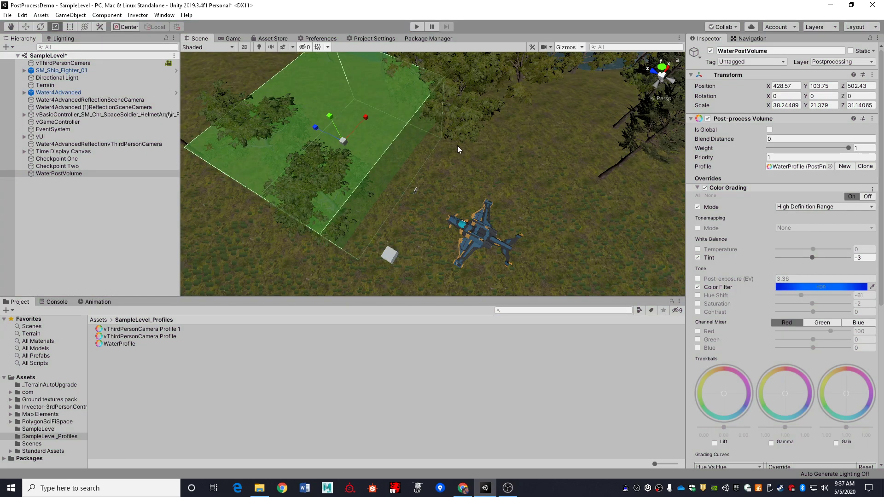
- Move WaterPostVolume over to the lake, to about X 570.1, Y 49.4, Z 533.4
right_drag(458, 148, 301, 118)
key(d)
key(w)
drag(255, 181, 557, 195)
right_drag(557, 195, 611, 181)
key(s)
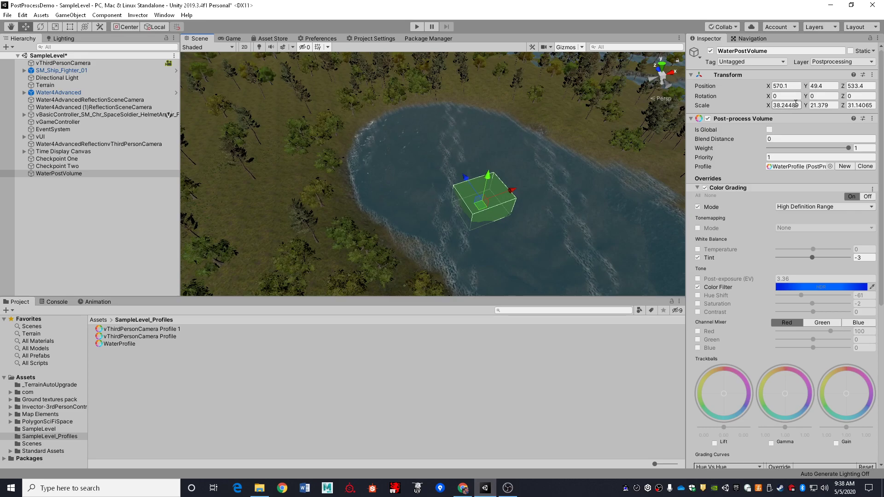
- Scale WaterPostVolume to 500 in X, 50 in Y and 500 in Z
click(794, 104)
text(5)
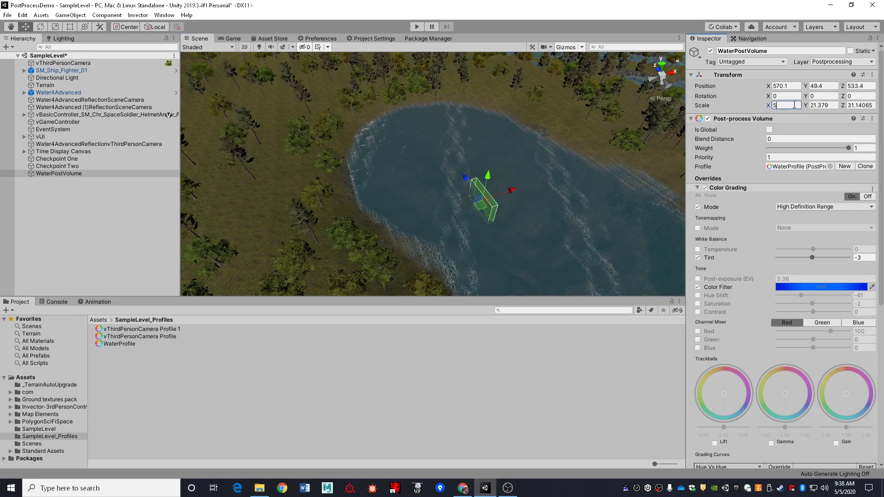
text(00)
key(Tab)
key(Tab)
text(500)
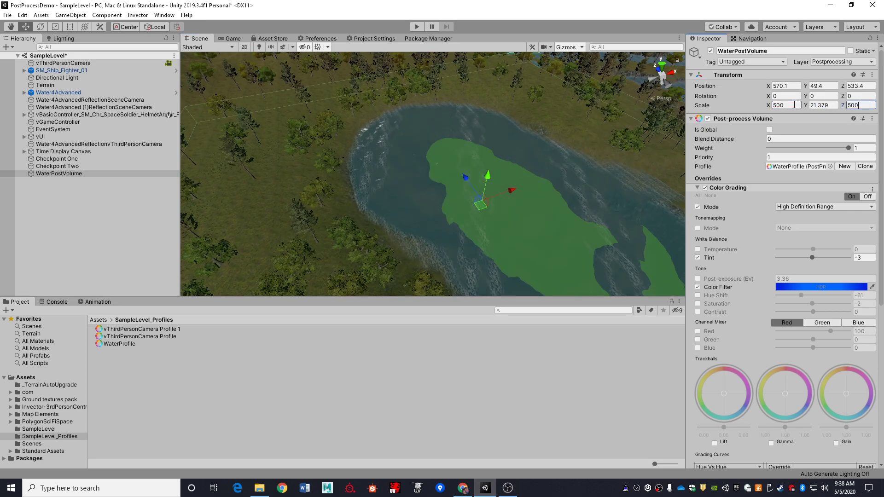
click(828, 105)
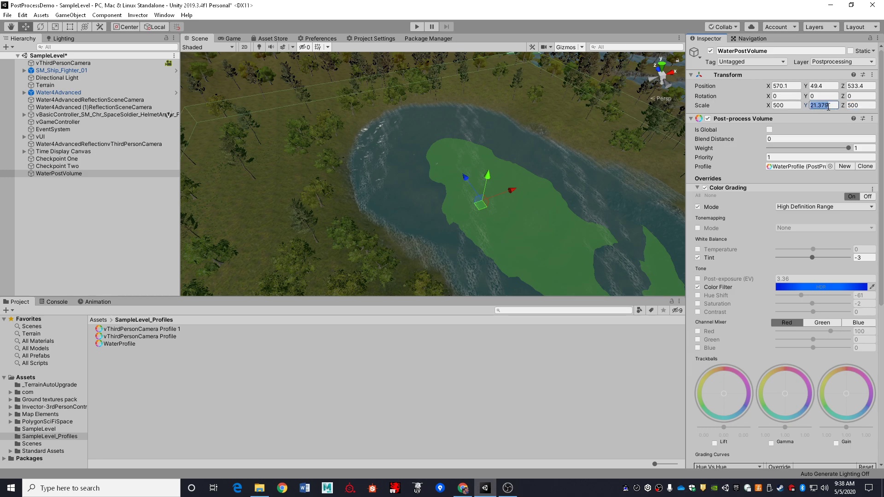
text(50)
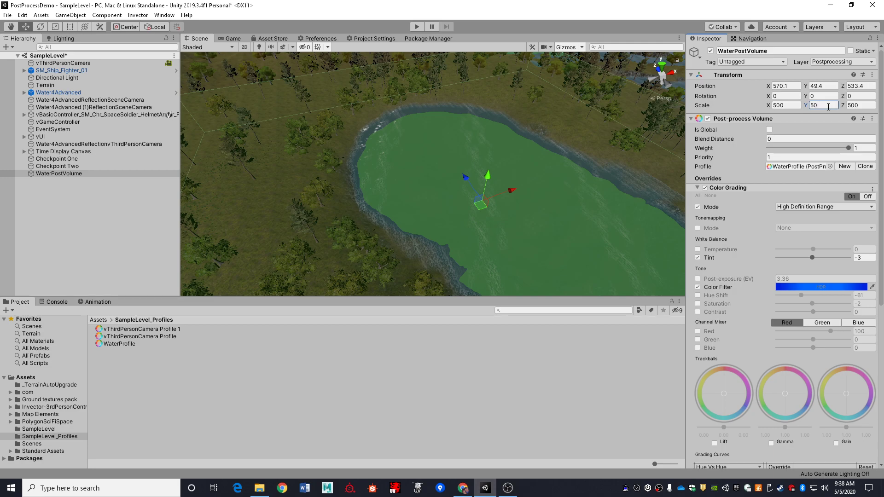
- Shift WaterPostVolume along X to about 698.8 and raise it to about Y 55 to cover the lake's surface
right_drag(444, 198, 471, 175)
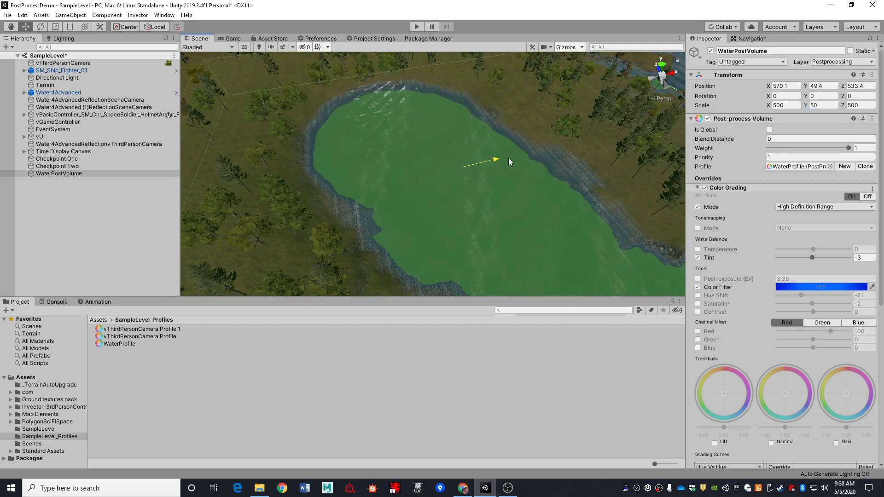
drag(508, 158, 599, 156)
right_drag(600, 156, 457, 146)
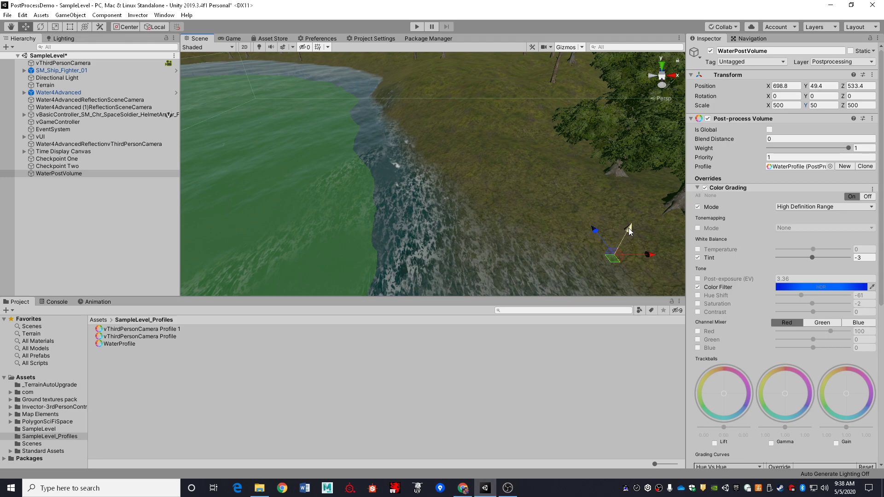
drag(629, 232, 634, 213)
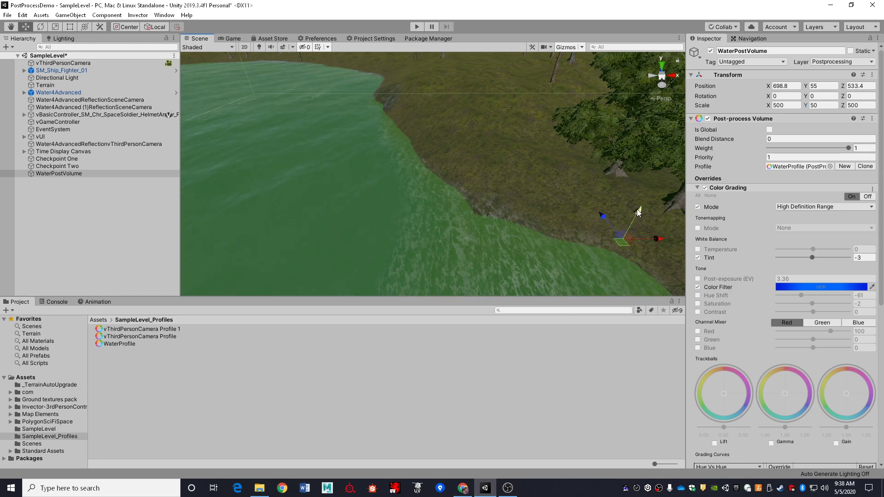
right_drag(639, 212, 440, 167)
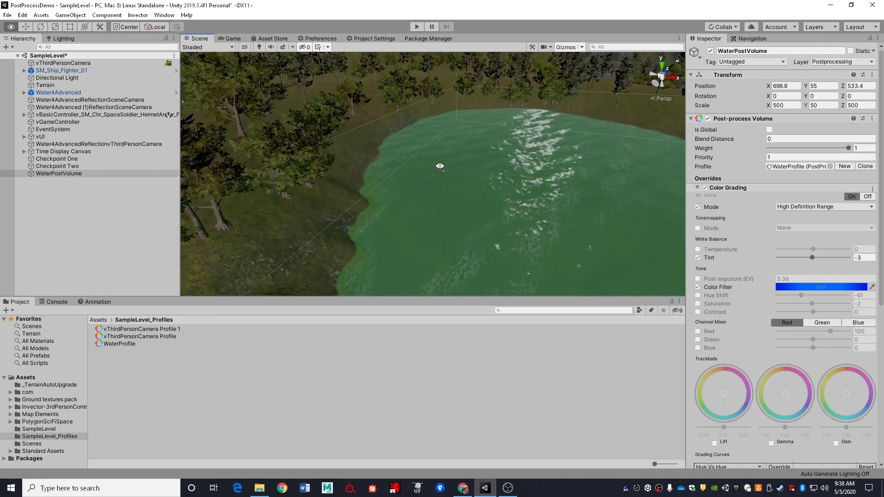
- Run the game, take the character down to the lake to check the water volume there, and stop the game
click(417, 26)
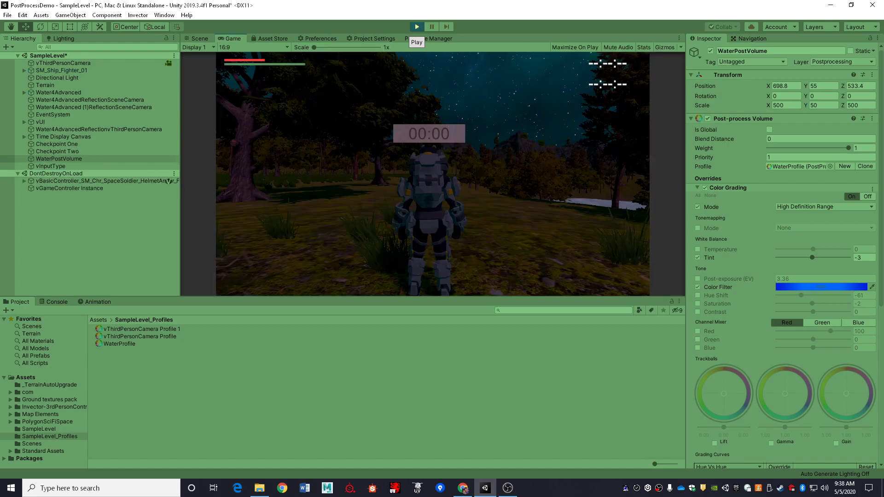
key(w)
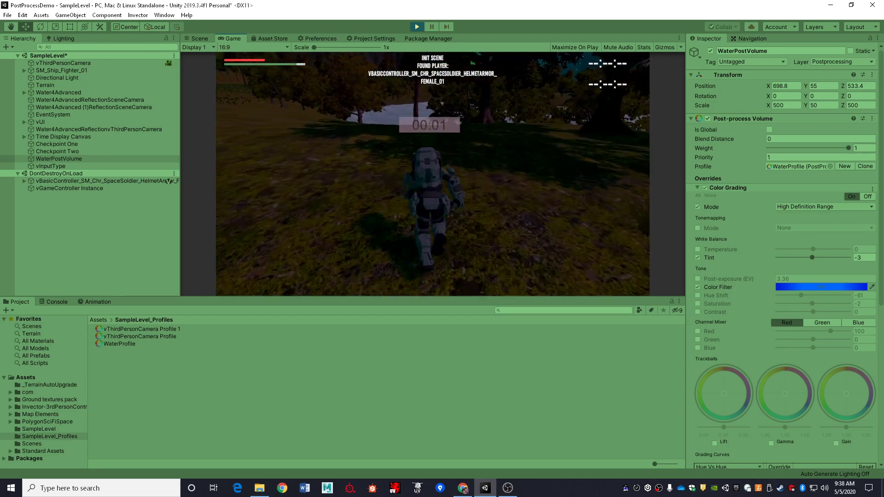
key(w)
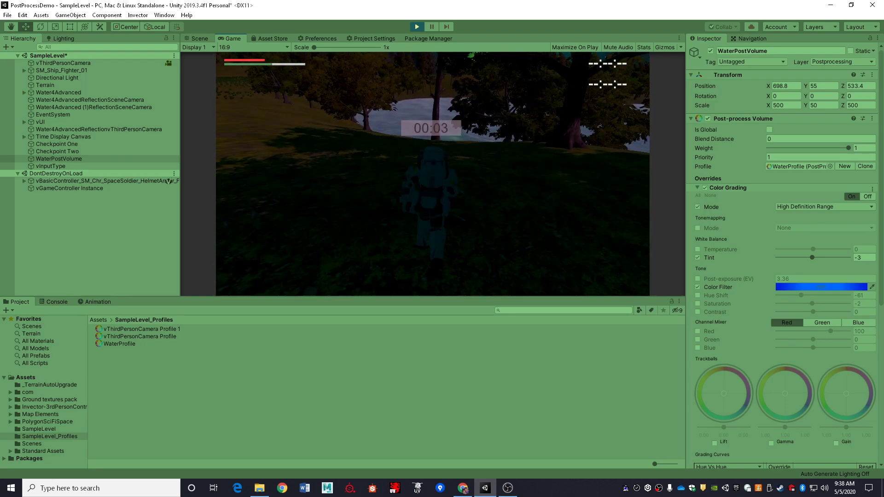
key(w)
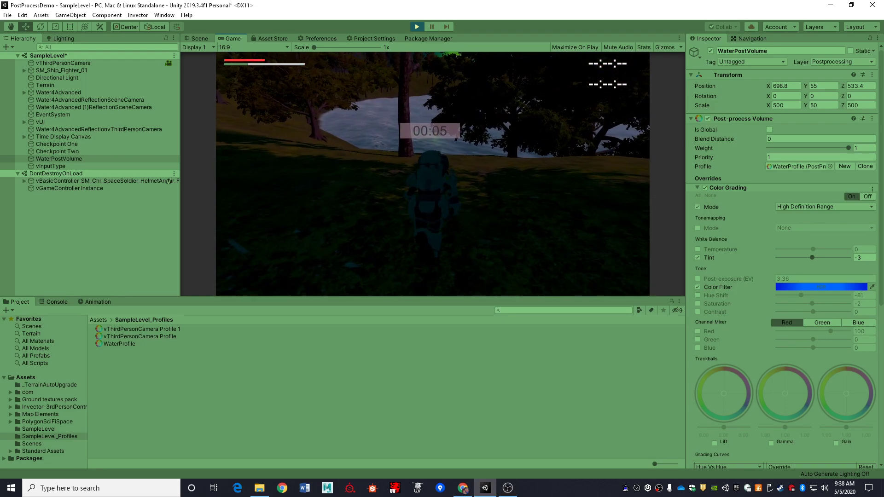
key(w)
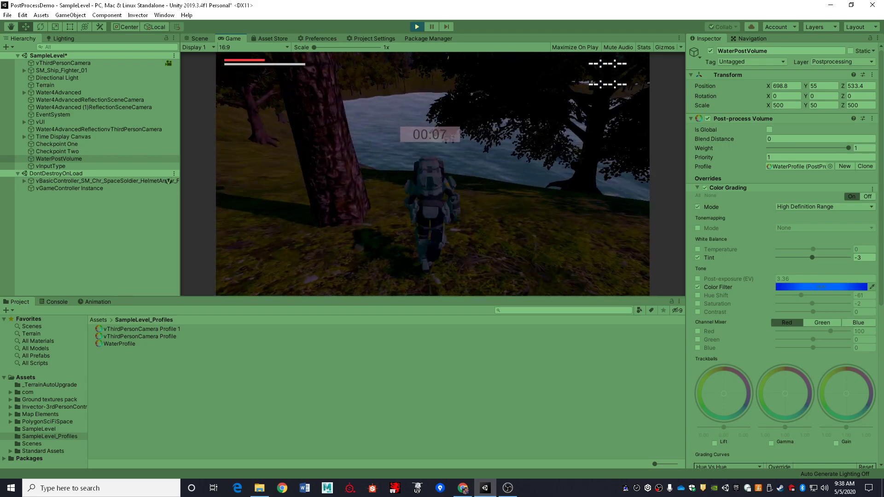
key(w)
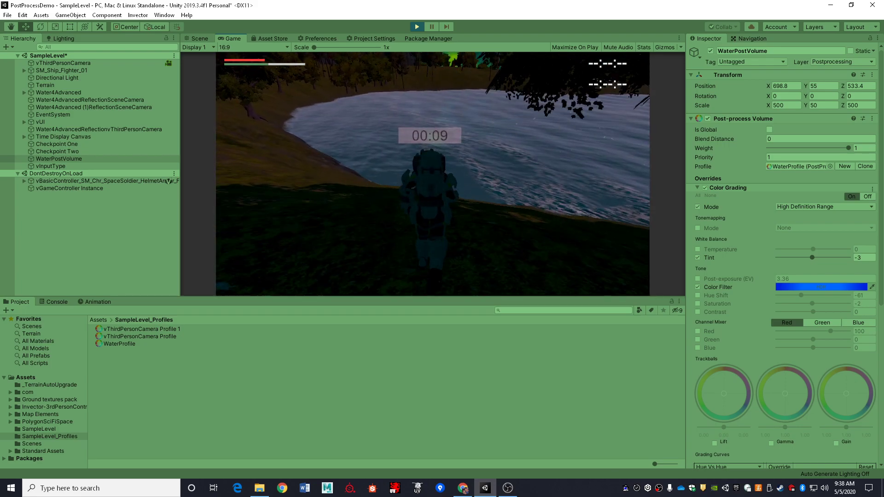
key(w)
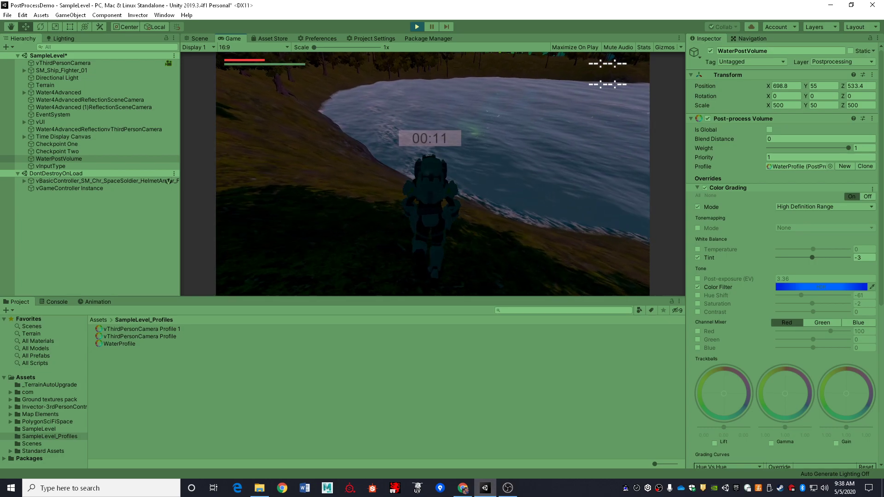
key(w)
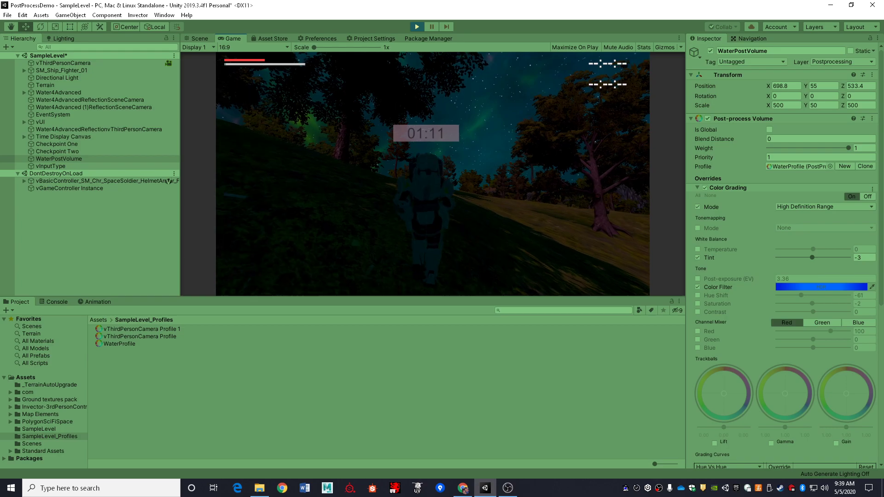
click(416, 27)
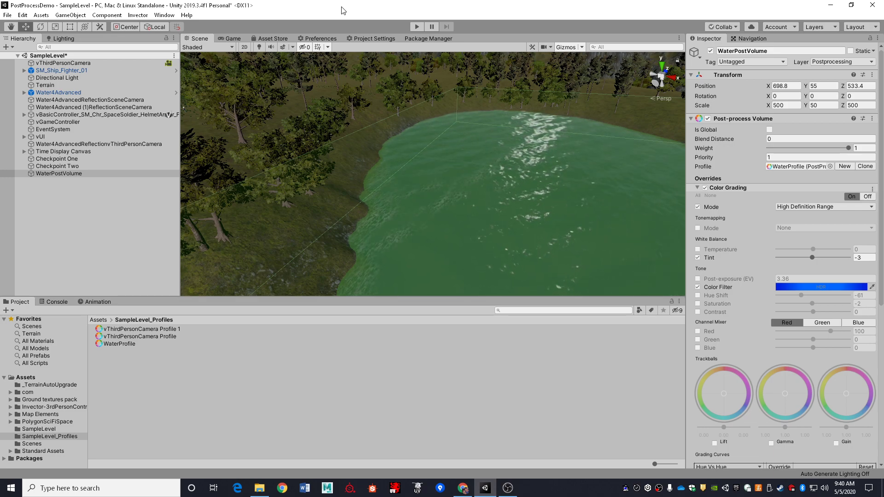
- Review the Post-process Volume and Box Collider components of WaterPostVolume, including its priority
click(71, 174)
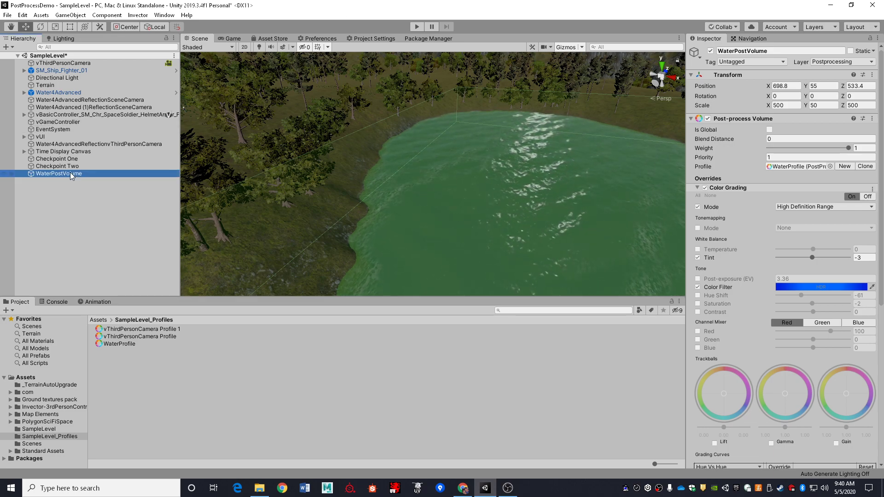
click(754, 119)
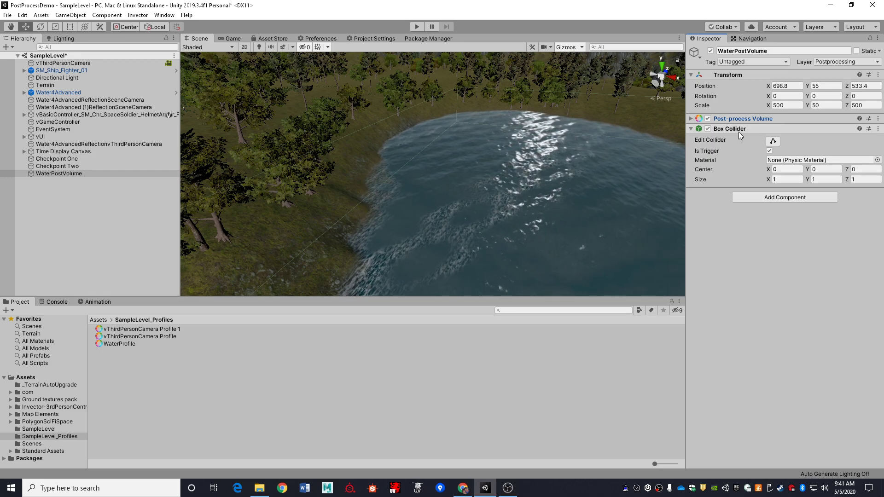
click(748, 120)
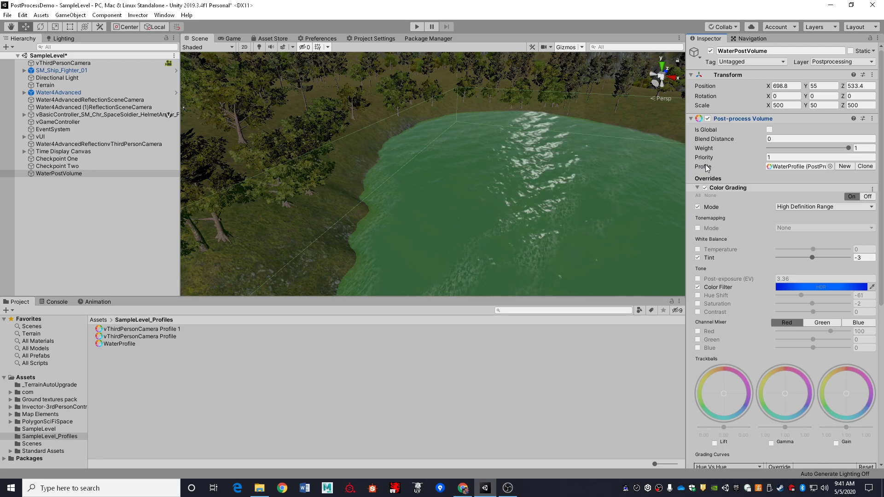
click(808, 157)
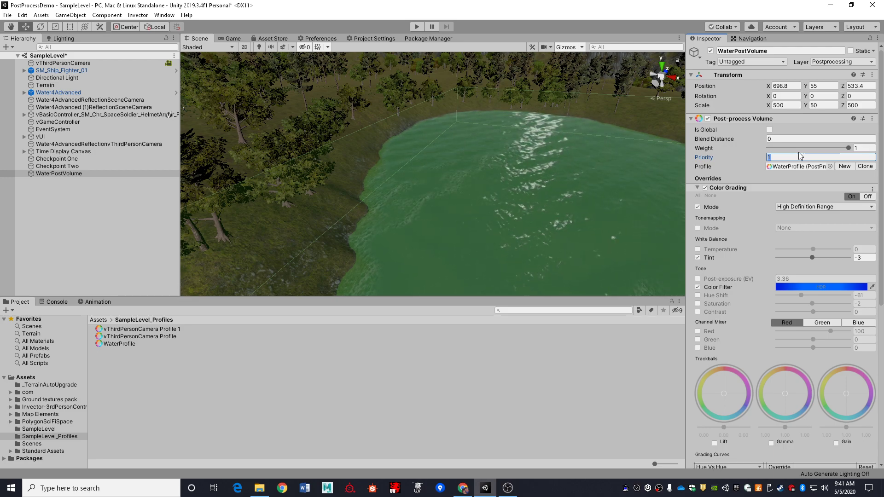
click(782, 158)
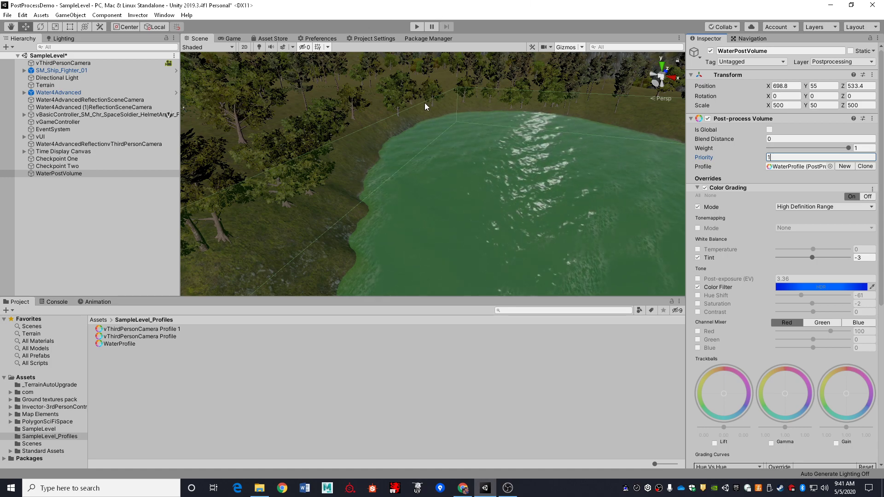
alt+drag(528, 159, 454, 156)
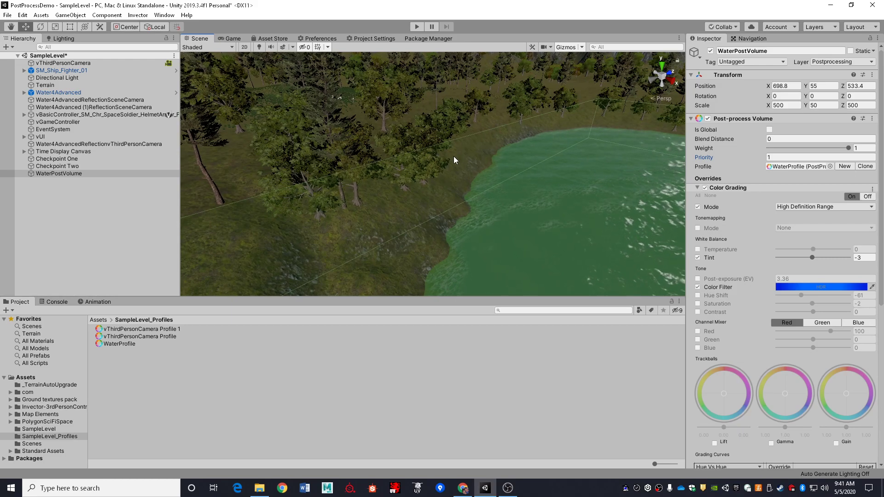